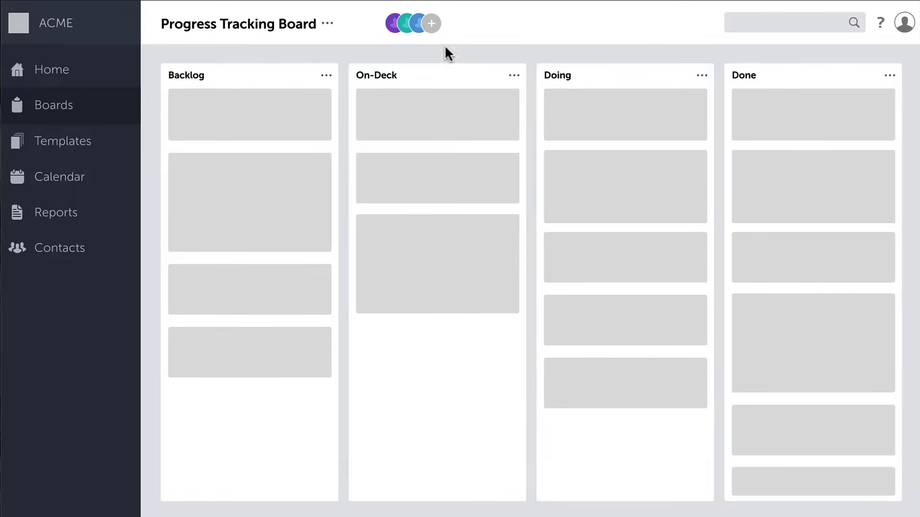
# Step: Fill the Add New Member form with the member's name and e-mail, choosing the Follower role
pyautogui.click(432, 24)
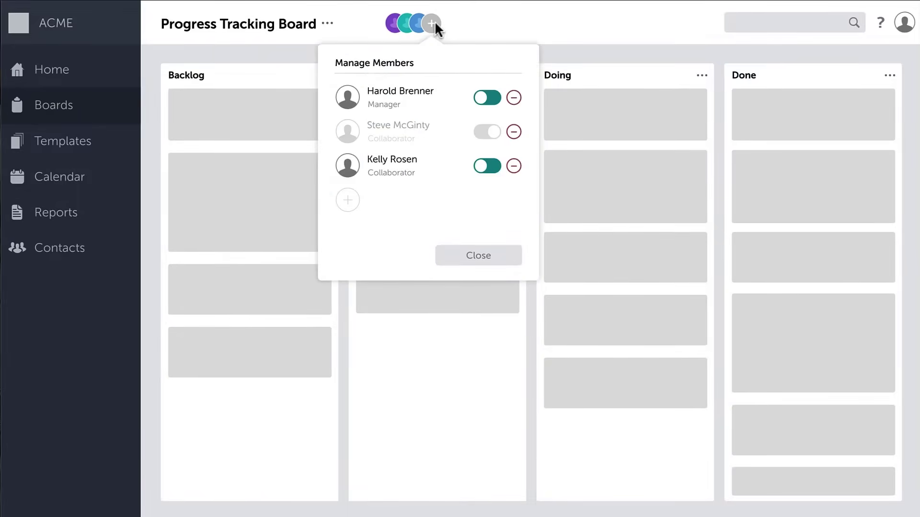
pyautogui.click(347, 201)
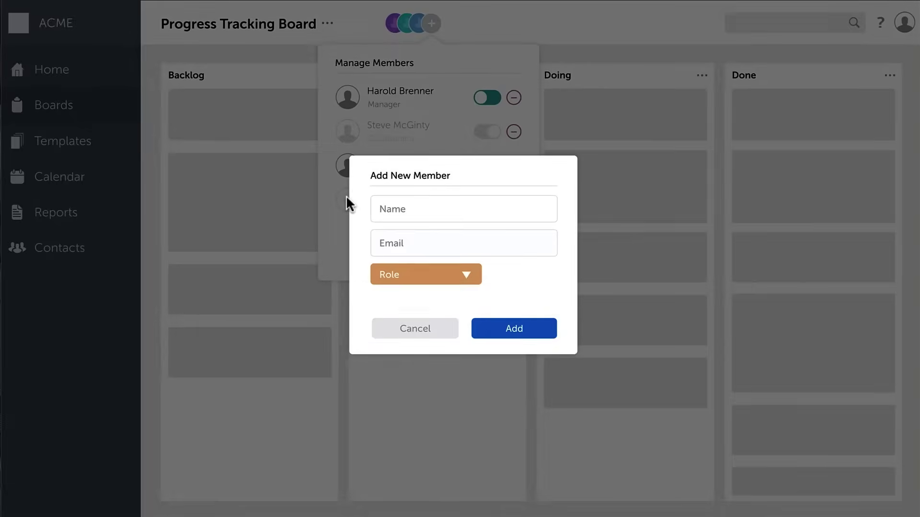
pyautogui.click(382, 212)
pyautogui.click(381, 245)
pyautogui.click(468, 277)
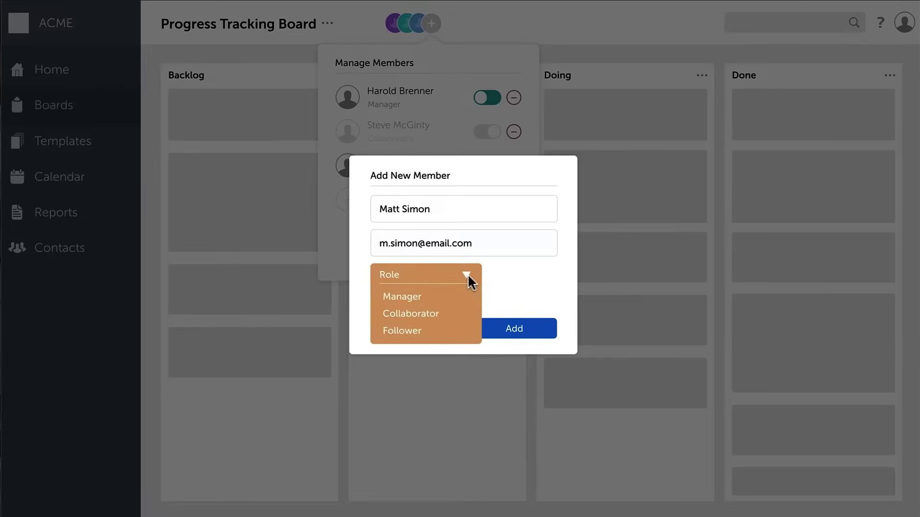
pyautogui.click(400, 331)
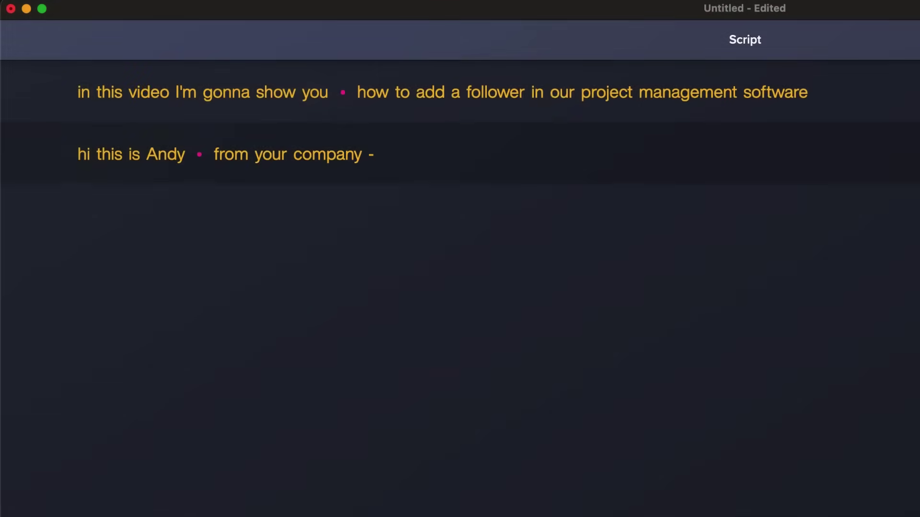
# Step: Export the narration audio from Audiate into Camtasia's Media Bin
pyautogui.click(789, 82)
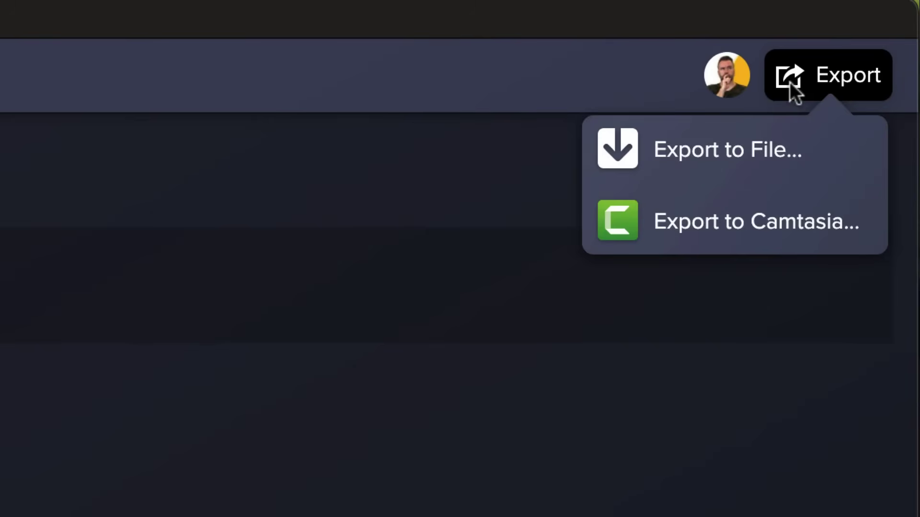
pyautogui.click(735, 221)
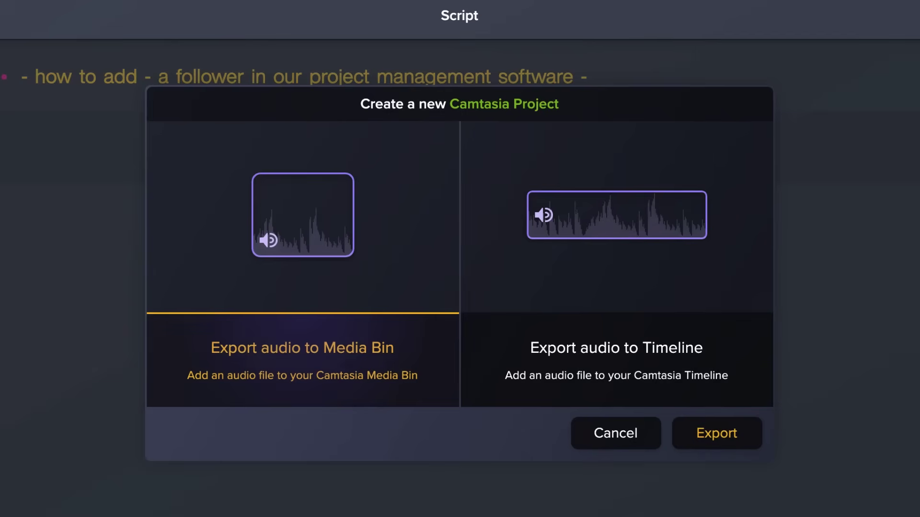
pyautogui.click(719, 436)
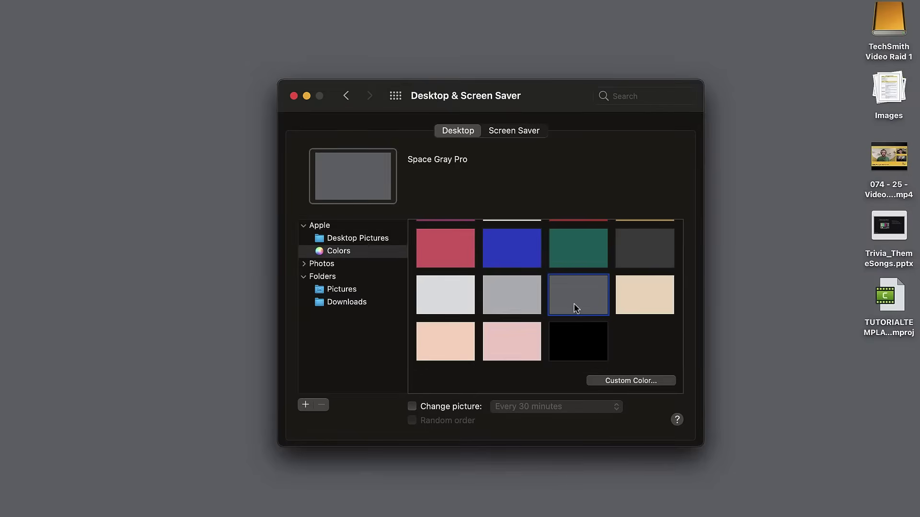
# Step: Set the desktop wallpaper to solid Yellow and close the settings window
pyautogui.scroll(4, 584, 287)
pyautogui.click(641, 249)
pyautogui.press('super+q')
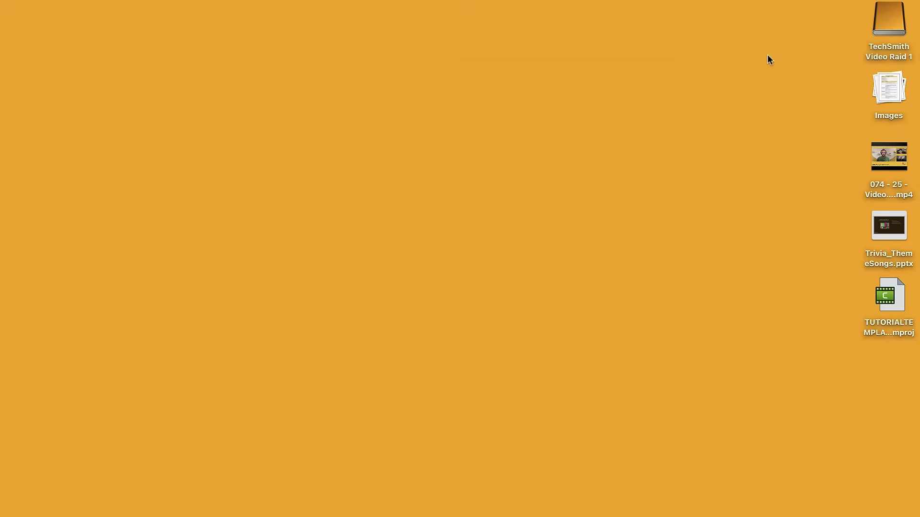
# Step: Turn on Do Not Disturb for 1 hour from Control Center
pyautogui.click(796, 5)
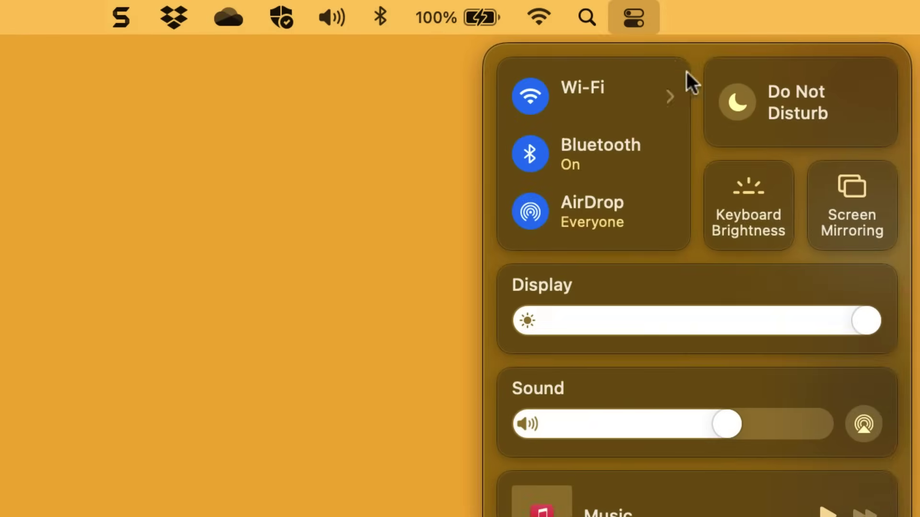
pyautogui.click(803, 113)
pyautogui.click(498, 137)
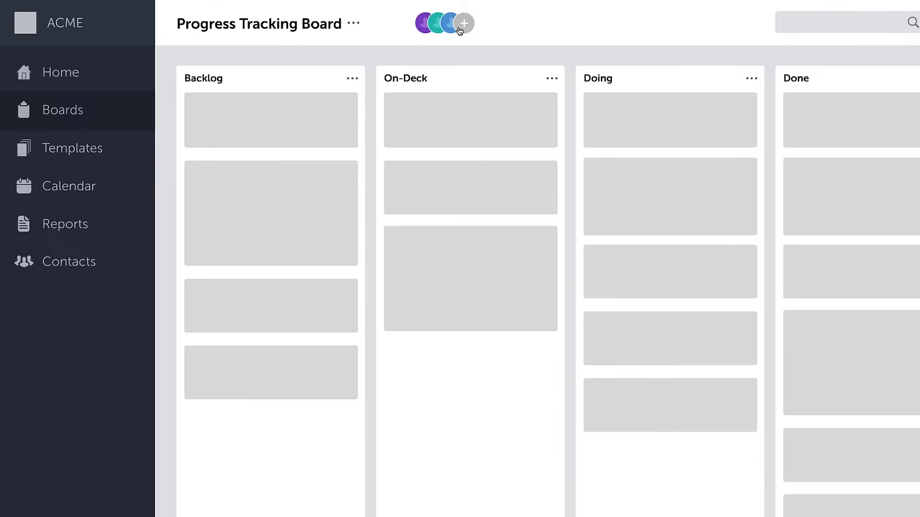
# Step: Rehearse opening the Add New Member form and entering the member's name and e-mail address
pyautogui.click(460, 27)
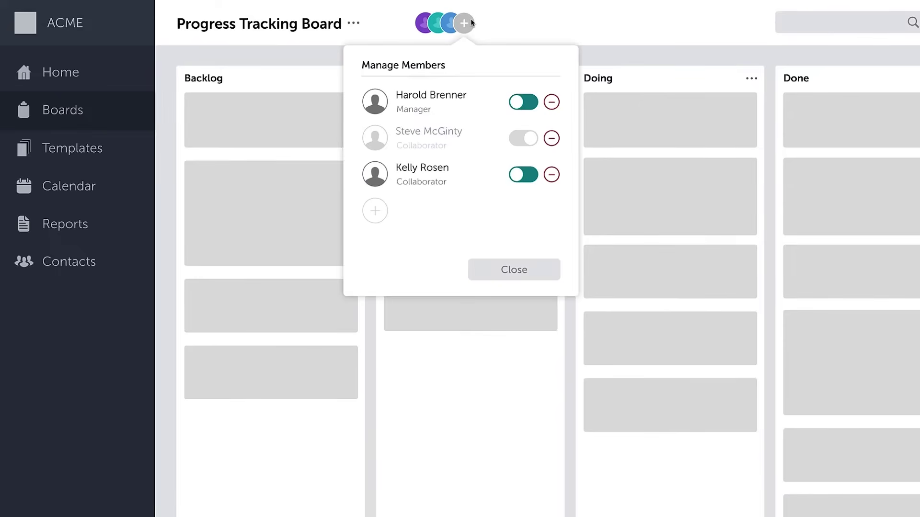
pyautogui.click(373, 211)
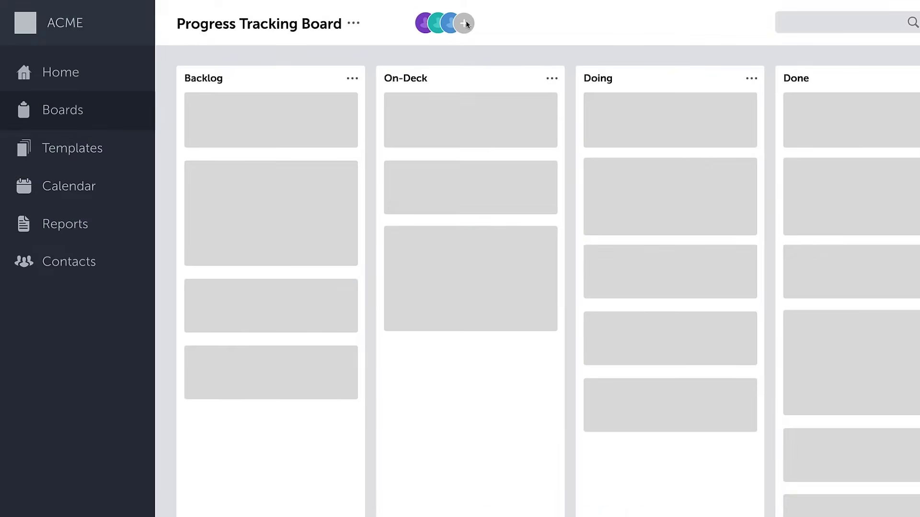
pyautogui.click(465, 22)
pyautogui.click(376, 213)
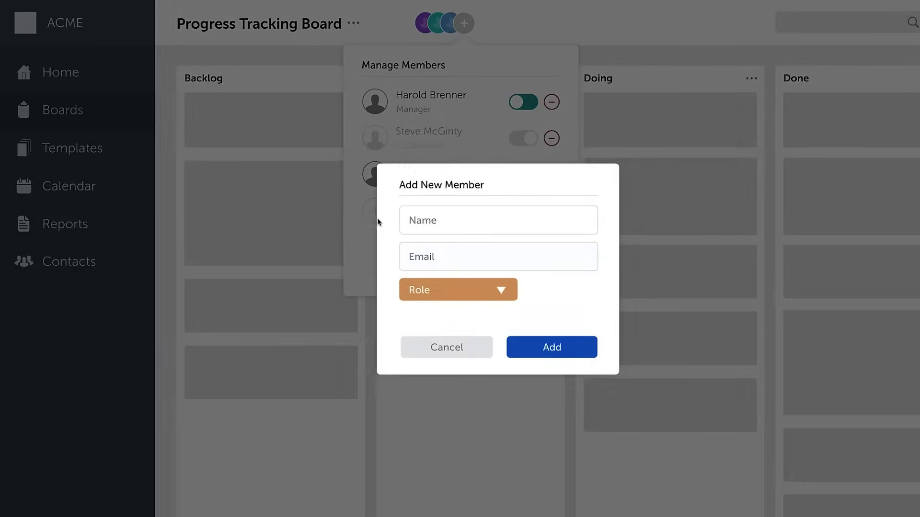
pyautogui.click(418, 221)
pyautogui.click(421, 254)
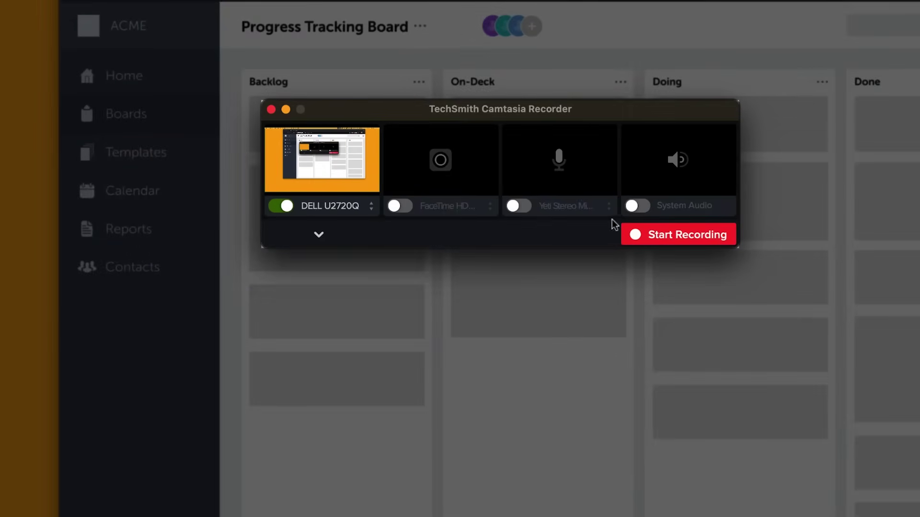
# Step: Switch on System Audio capture and start the screen recording
pyautogui.click(634, 206)
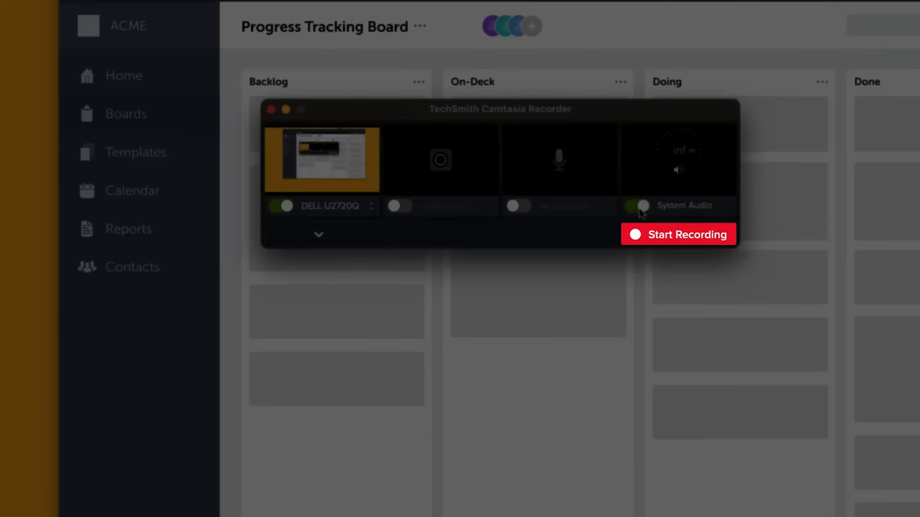
pyautogui.click(672, 234)
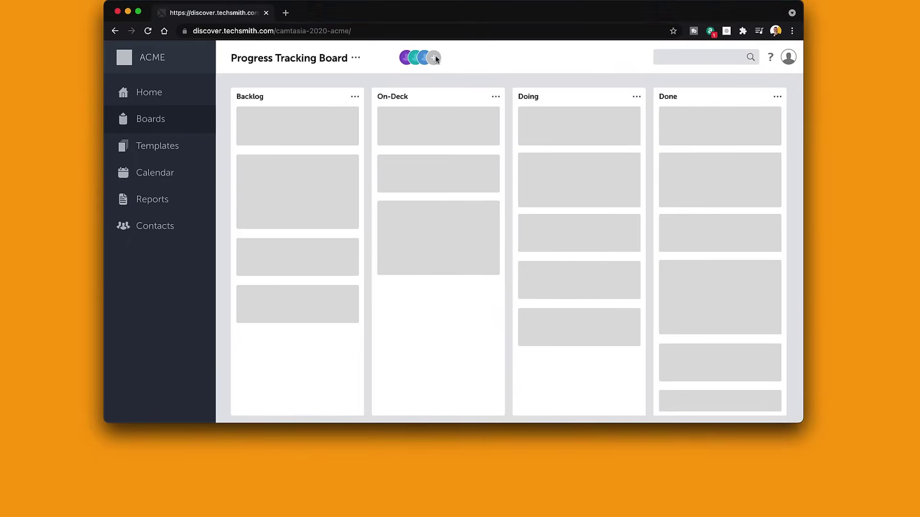
# Step: Add the new member by e-mail as a Follower and switch on their board access
pyautogui.click(435, 57)
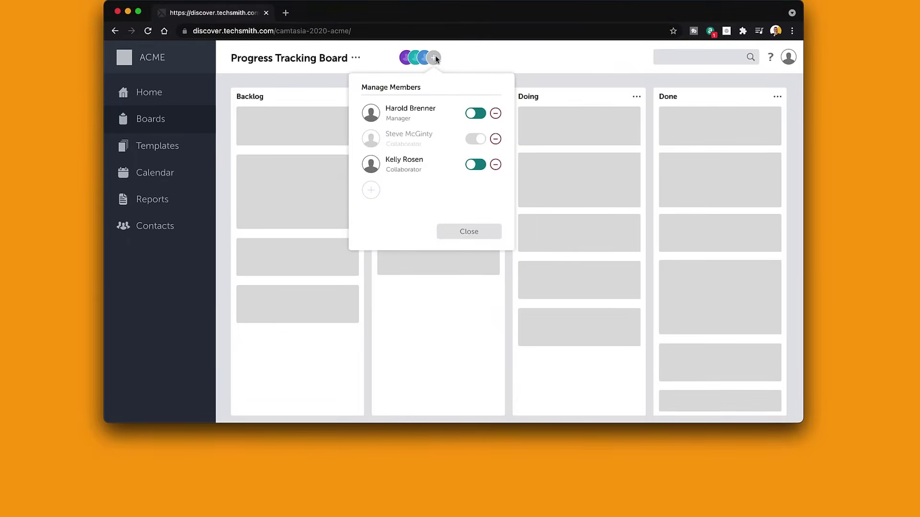
pyautogui.click(372, 191)
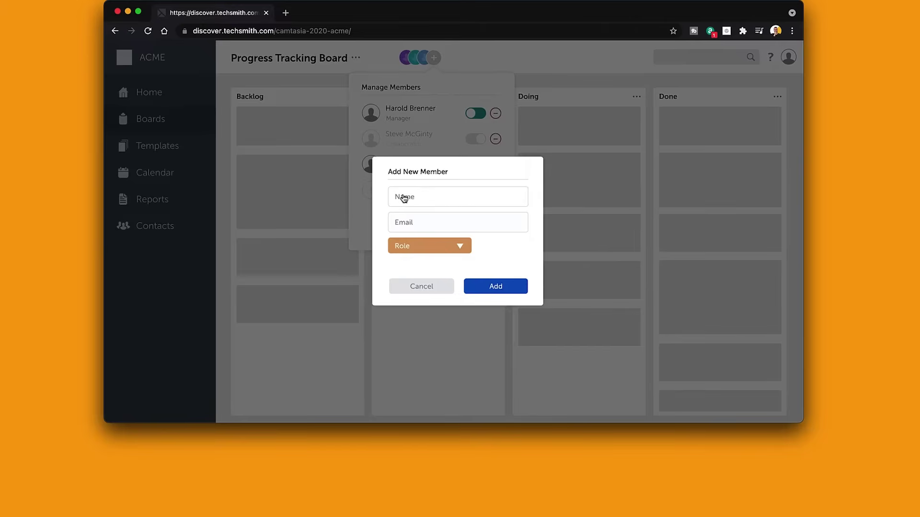
pyautogui.click(404, 223)
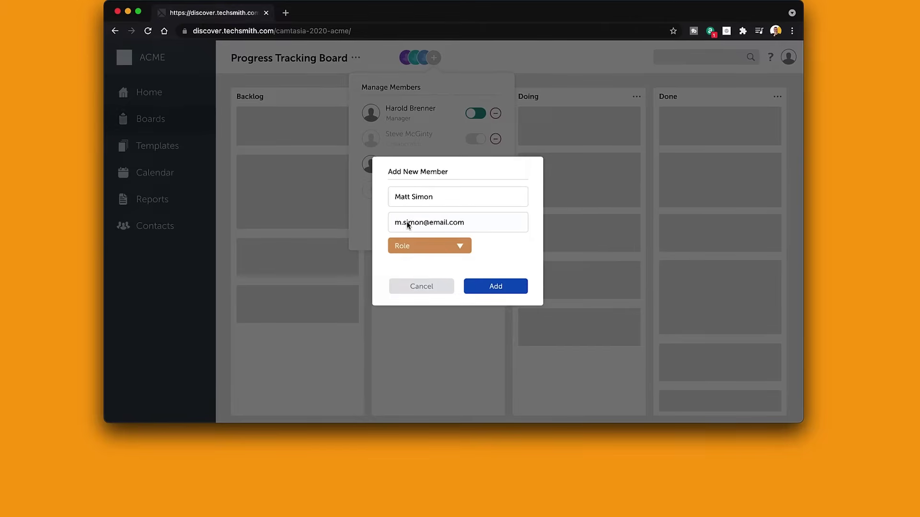
pyautogui.click(456, 249)
pyautogui.click(409, 289)
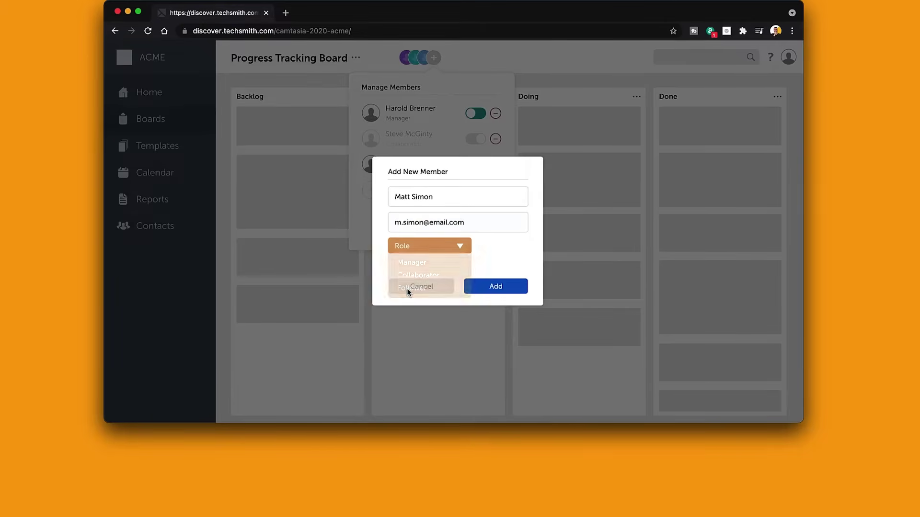
pyautogui.click(495, 287)
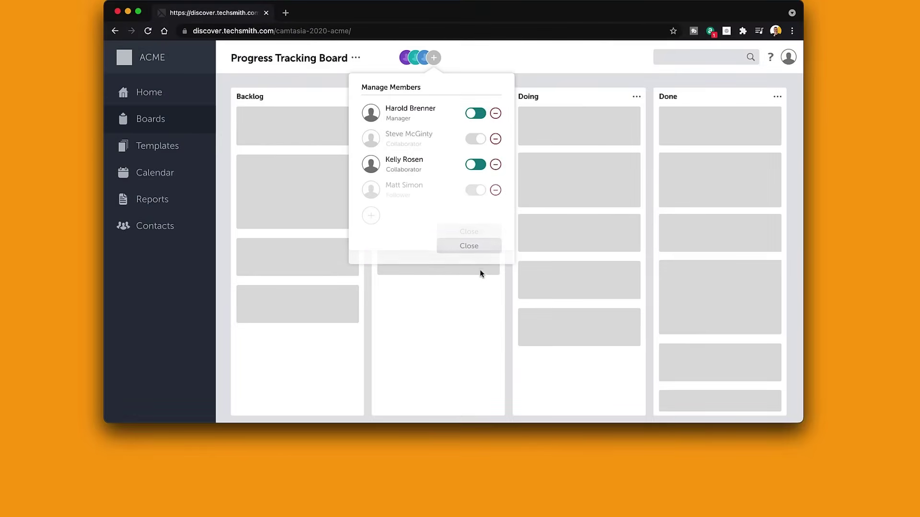
pyautogui.click(472, 190)
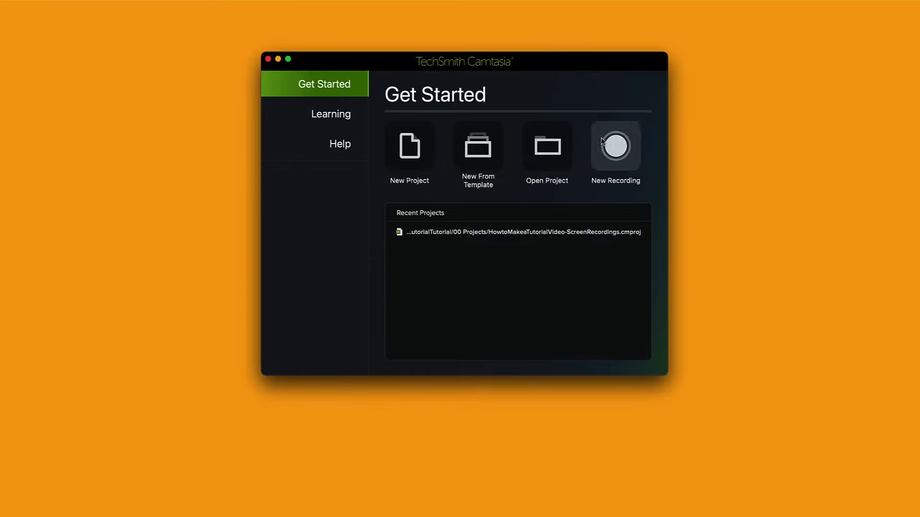
# Step: Create a new project from the 'How to Make a Tutorial Video' template
pyautogui.click(482, 151)
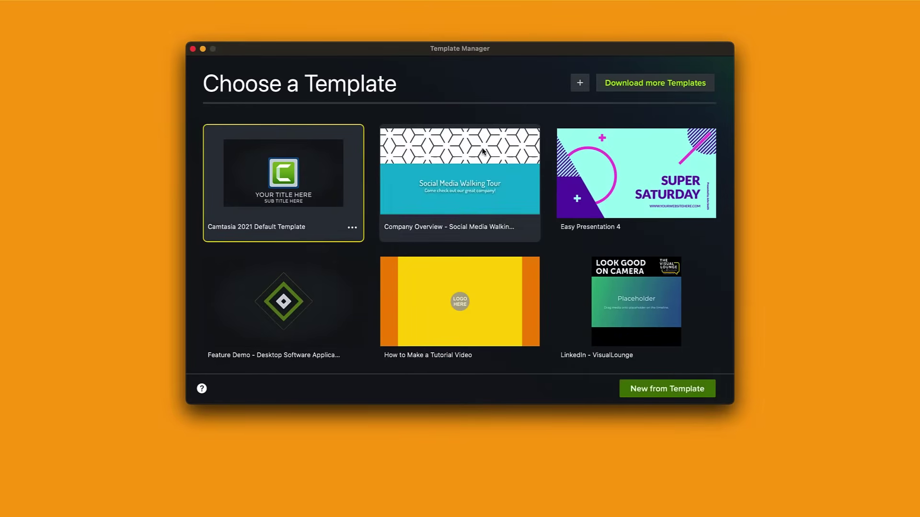
pyautogui.click(467, 297)
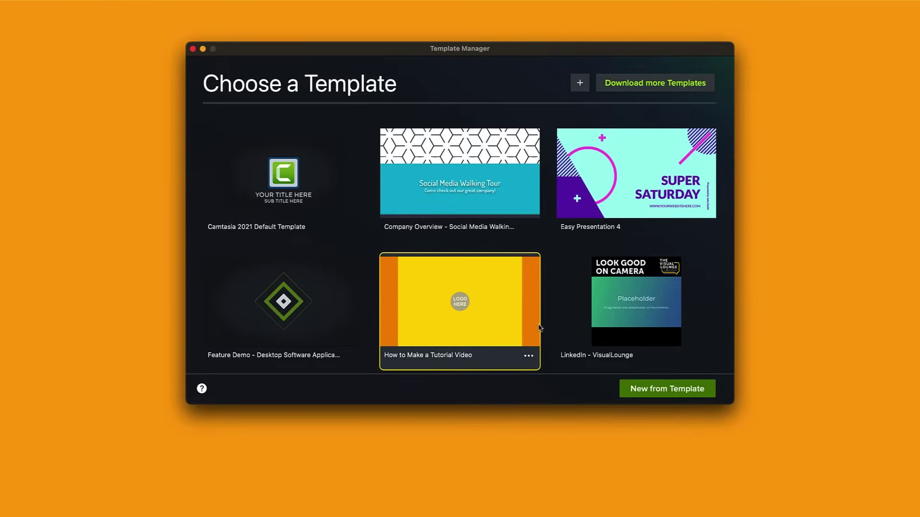
pyautogui.click(663, 391)
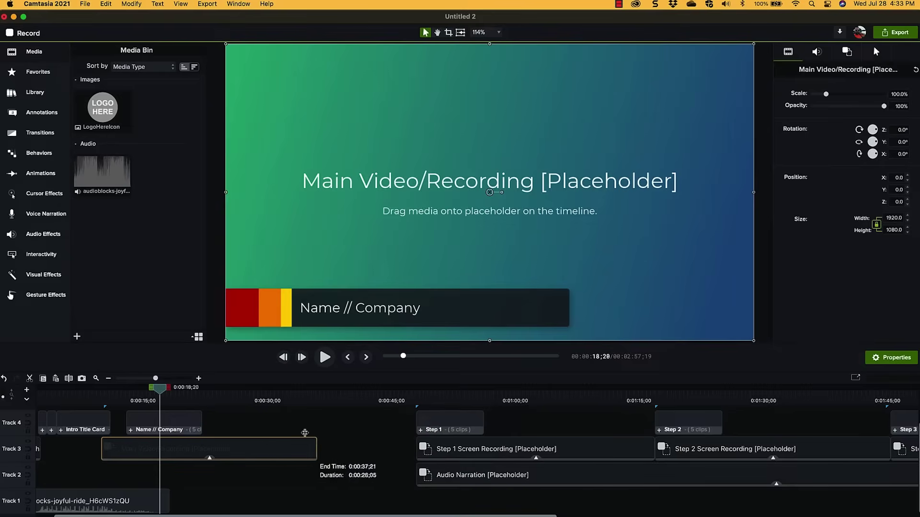
# Step: Stretch the main placeholder to Step 1, convert Track 1 audio to a placeholder, and drop in the narration
pyautogui.moveTo(308, 450); pyautogui.dragTo(416, 450)
pyautogui.click(163, 424)
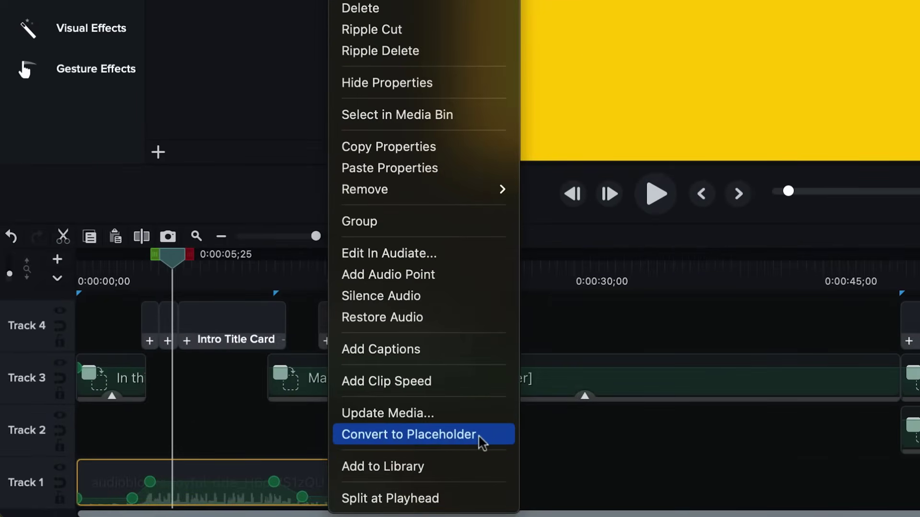
pyautogui.click(479, 437)
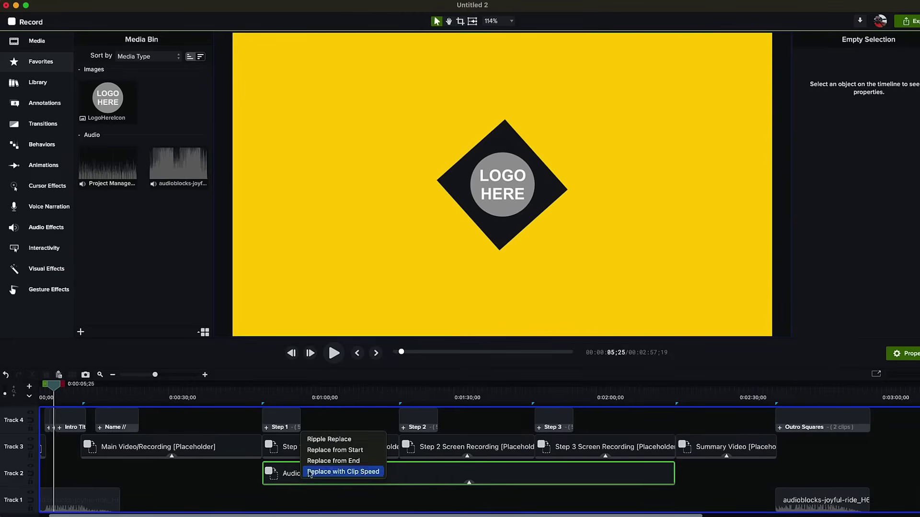
pyautogui.moveTo(314, 445); pyautogui.dragTo(316, 446)
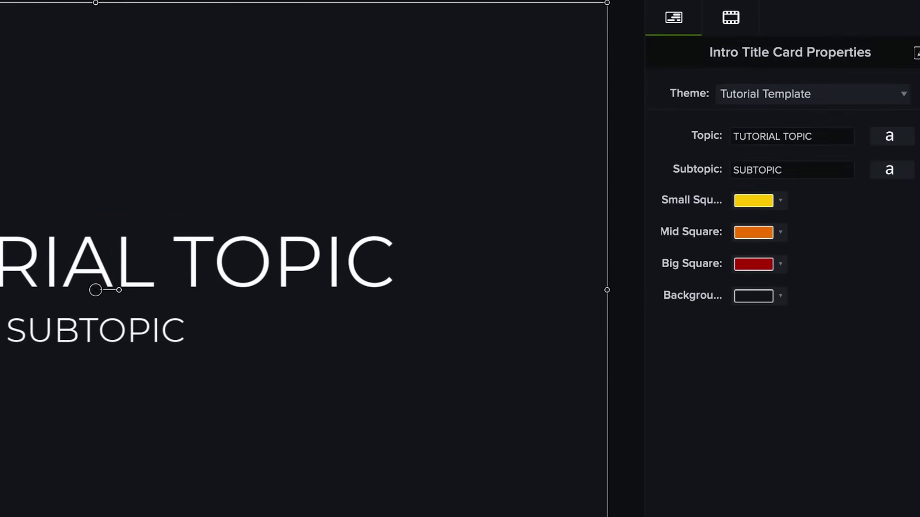
# Step: Check the Small Square colour and switch the title card theme to Snagit
pyautogui.click(904, 240)
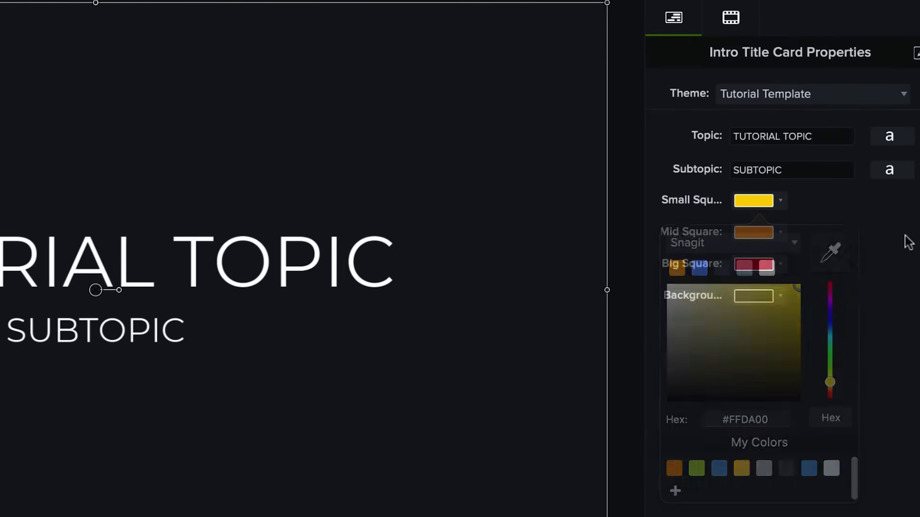
pyautogui.click(899, 101)
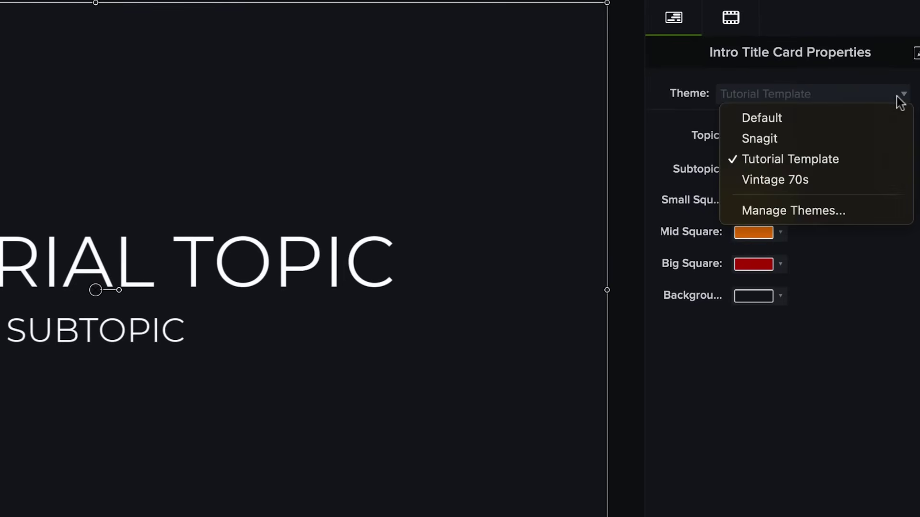
pyautogui.click(881, 139)
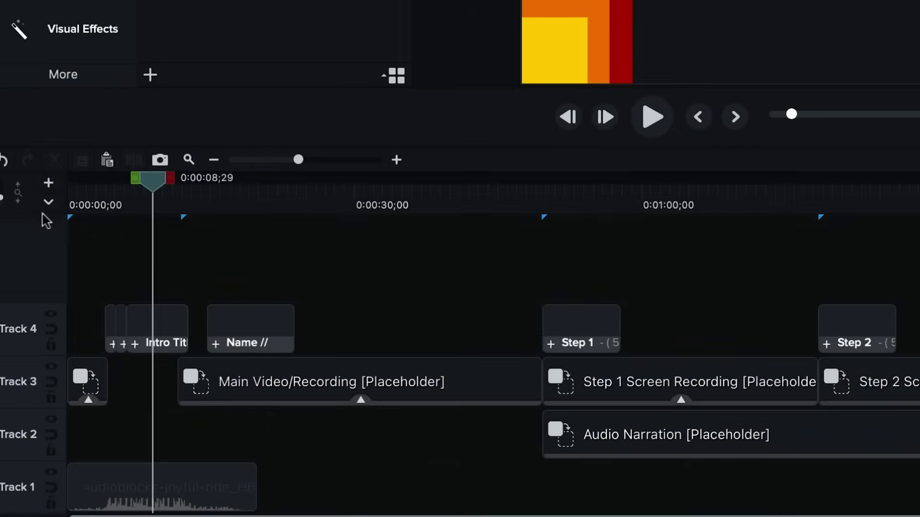
# Step: Show the marker track, inspect the Step 1 marker, and start a YouTube export
pyautogui.click(48, 206)
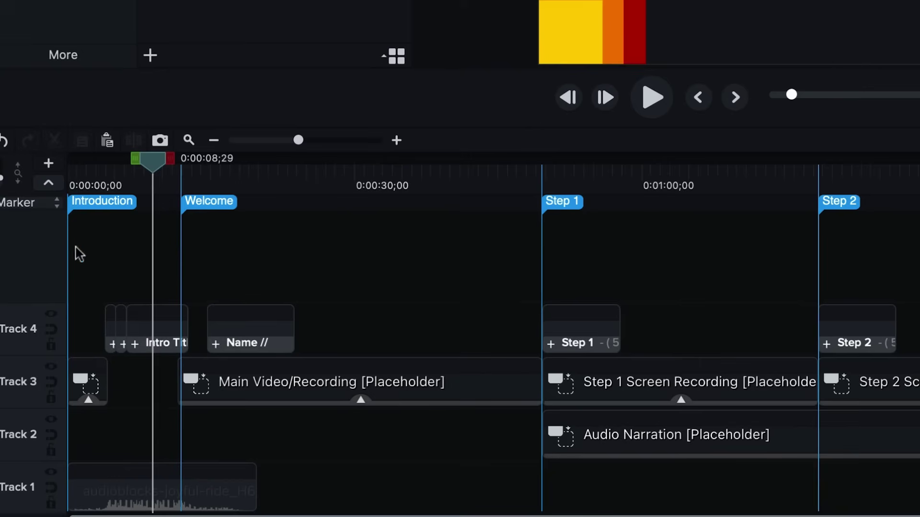
pyautogui.click(565, 211)
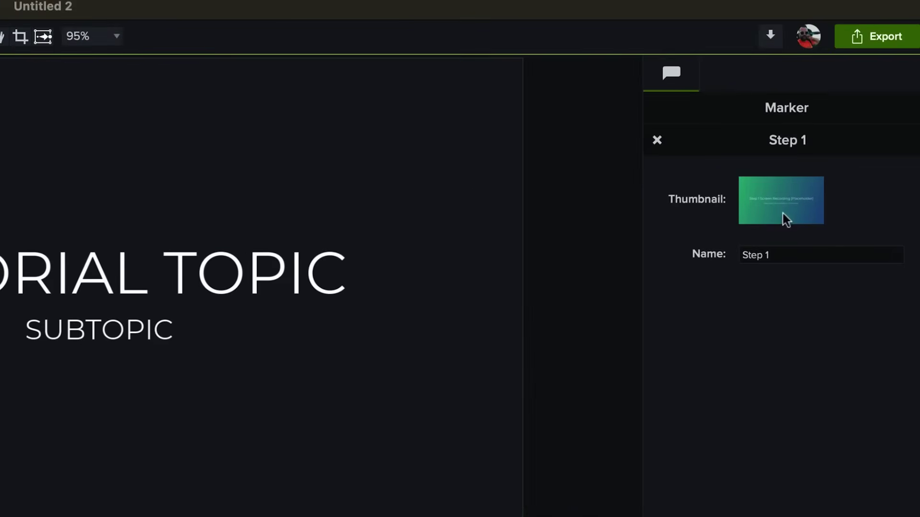
pyautogui.click(865, 48)
pyautogui.click(789, 234)
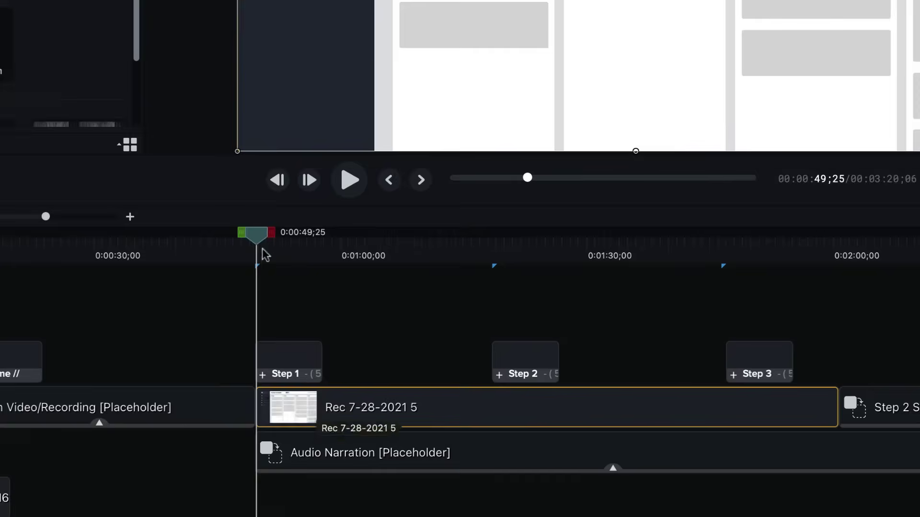
# Step: Trim the trailing Step 1 recording and ripple-close the gaps, shortening the project to 2:44
pyautogui.moveTo(263, 248); pyautogui.dragTo(673, 238)
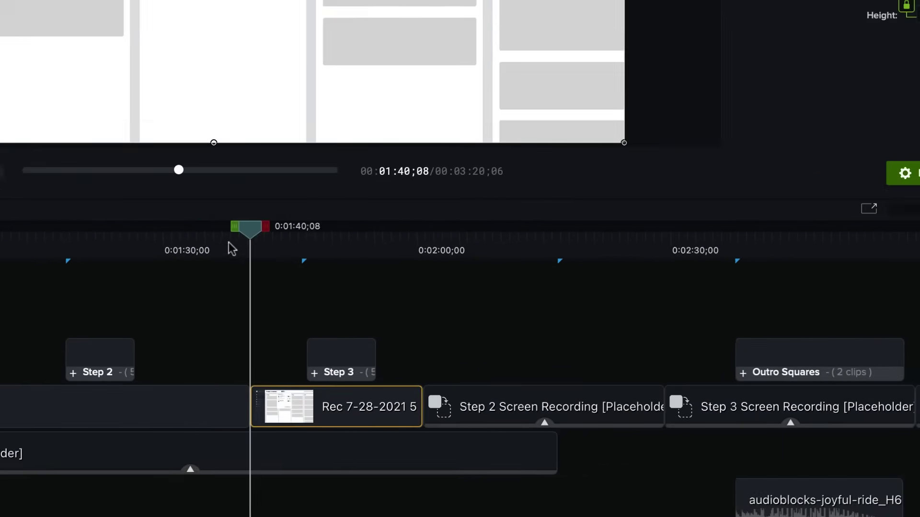
pyautogui.moveTo(230, 243); pyautogui.dragTo(362, 240)
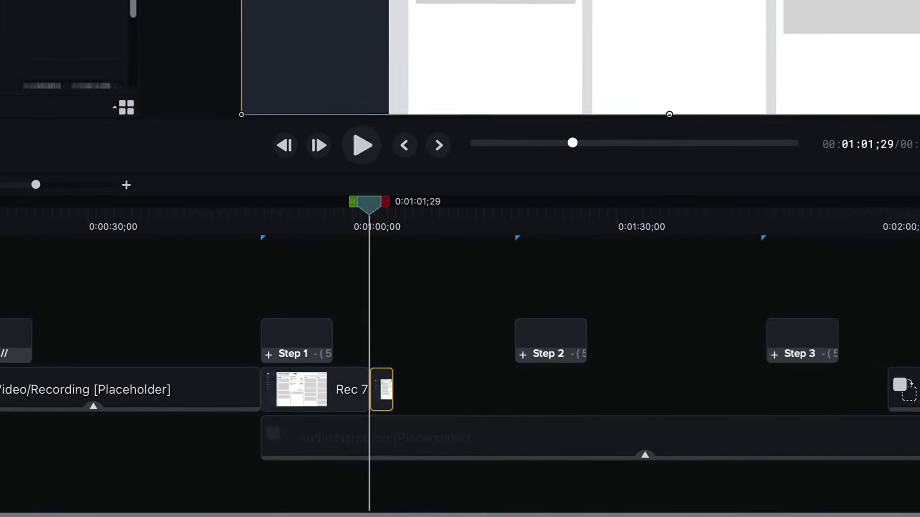
pyautogui.click(591, 335)
pyautogui.moveTo(401, 183); pyautogui.dragTo(407, 189)
pyautogui.moveTo(718, 418); pyautogui.dragTo(324, 429)
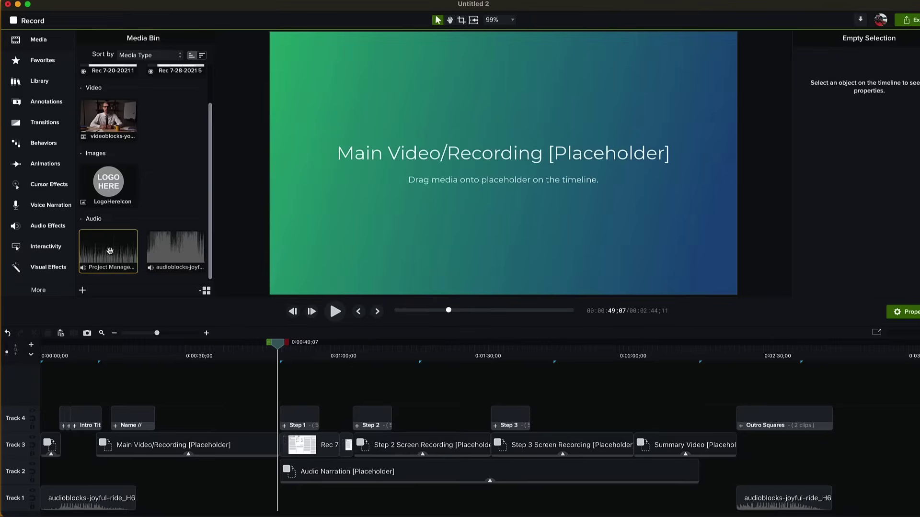
# Step: Ripple Replace the Track 2 Audio Narration placeholder with the Project Management Tutorial Narration audio
pyautogui.moveTo(110, 251); pyautogui.dragTo(338, 476)
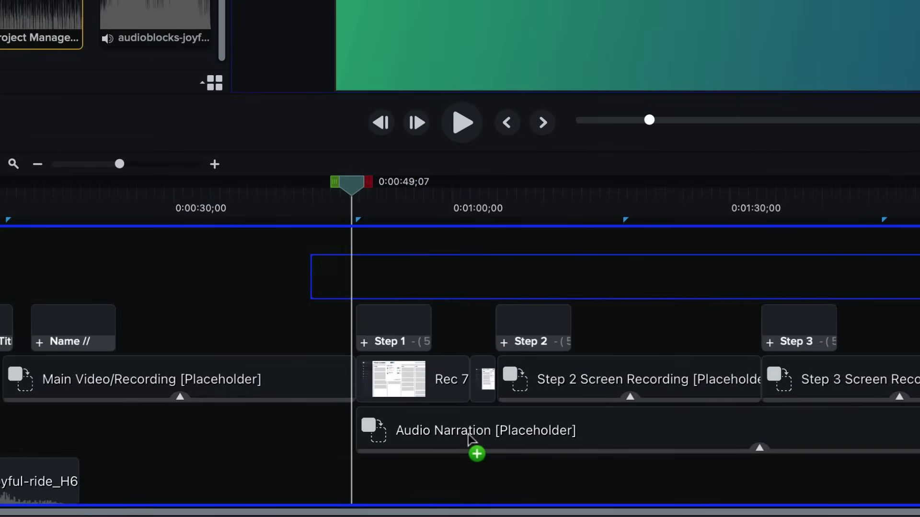
pyautogui.moveTo(469, 436); pyautogui.dragTo(468, 436)
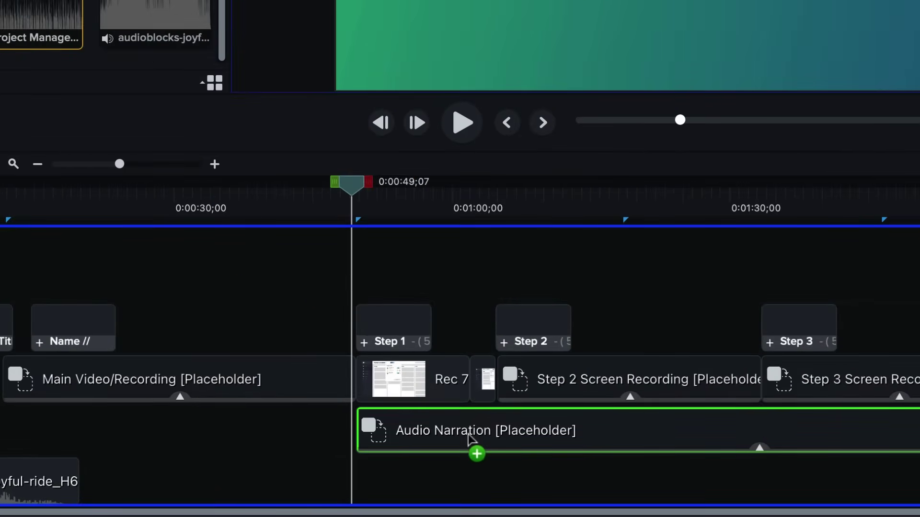
pyautogui.moveTo(469, 437); pyautogui.dragTo(471, 440)
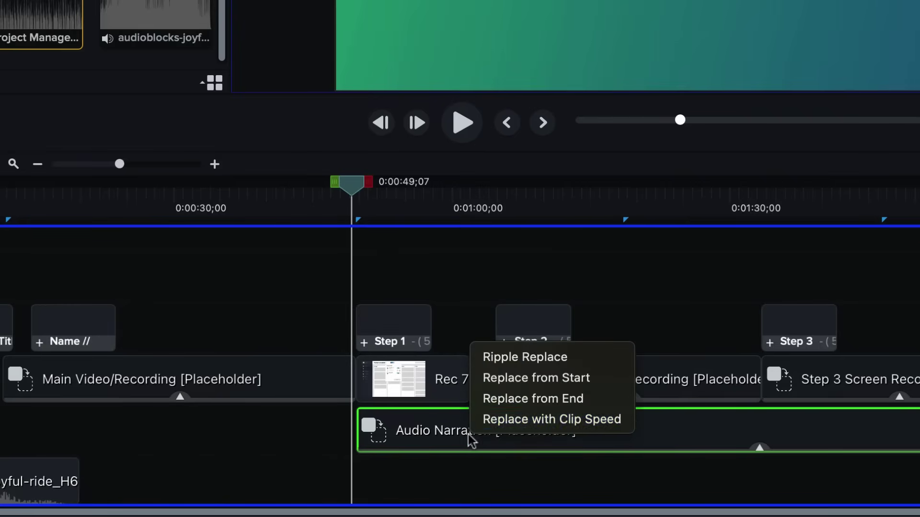
pyautogui.click(499, 358)
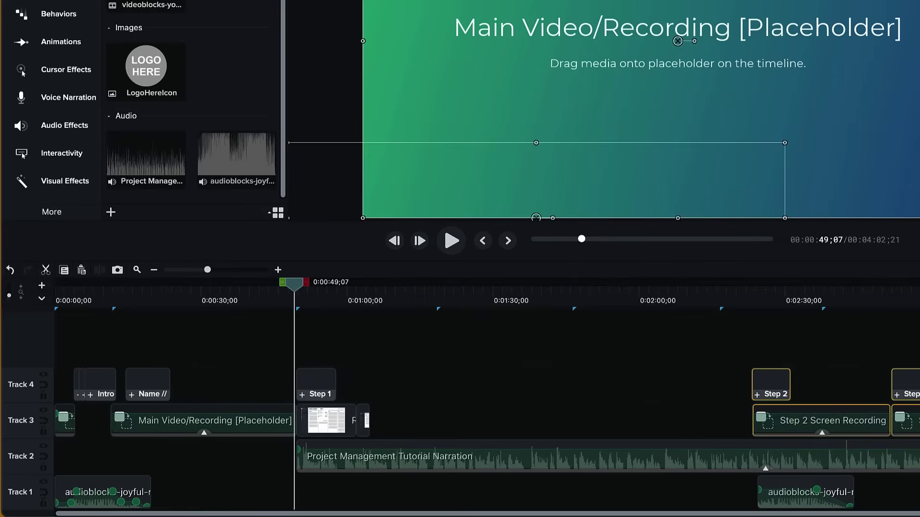
pyautogui.click(335, 421)
# Step: Extend the Rec 7-28-2021 5 clip, add Clip Speed, and speed it to 1.71x ending at 1:18;06
pyautogui.scroll(3, 377, 335)
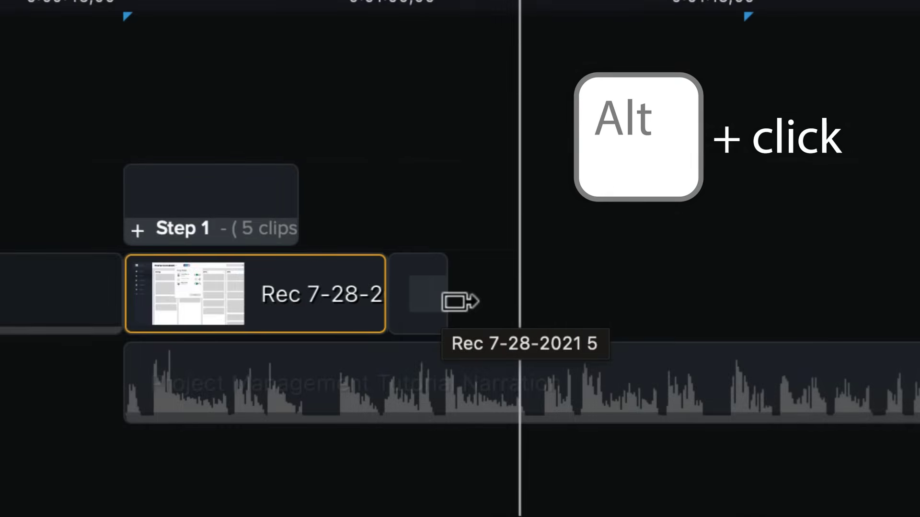
pyautogui.moveTo(460, 302); pyautogui.dragTo(862, 293)
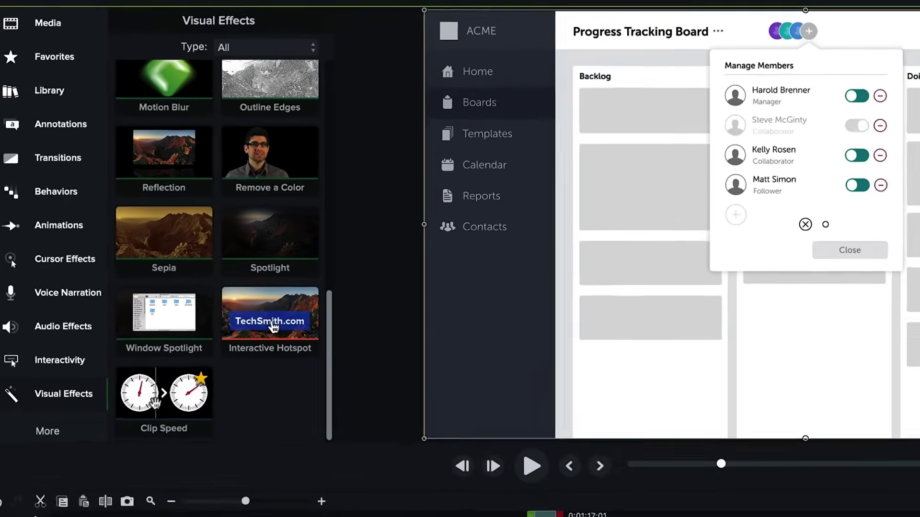
pyautogui.moveTo(164, 393); pyautogui.dragTo(314, 451)
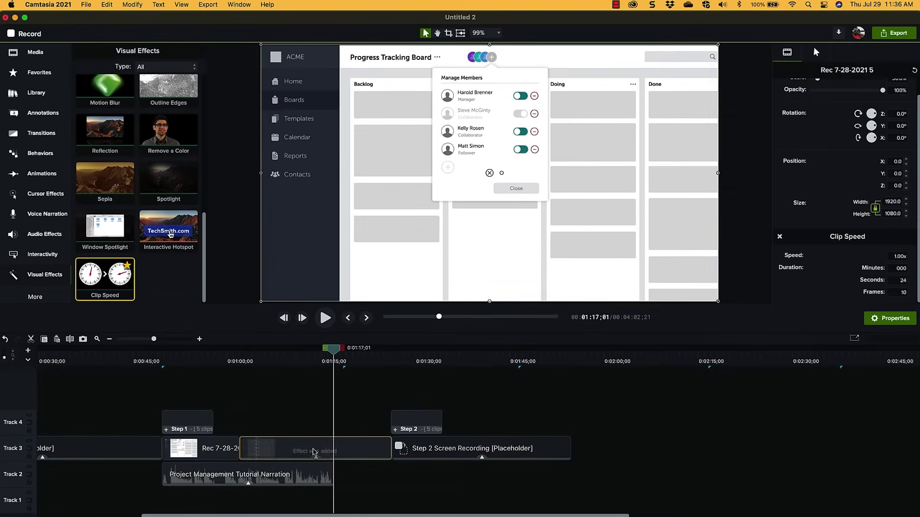
pyautogui.moveTo(379, 459); pyautogui.dragTo(345, 458)
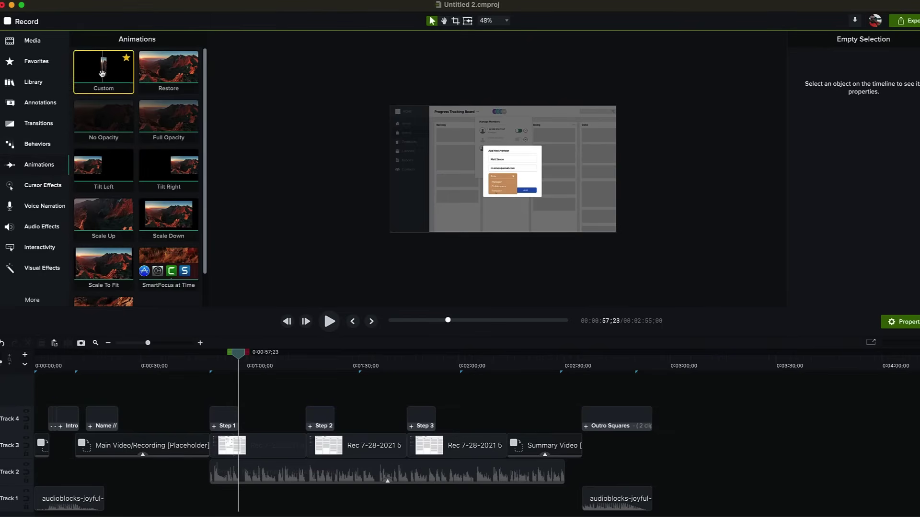
# Step: Add a Custom animation scaling the recording to 96.9% and a Spotlight on the Role dropdown
pyautogui.moveTo(102, 73); pyautogui.dragTo(247, 446)
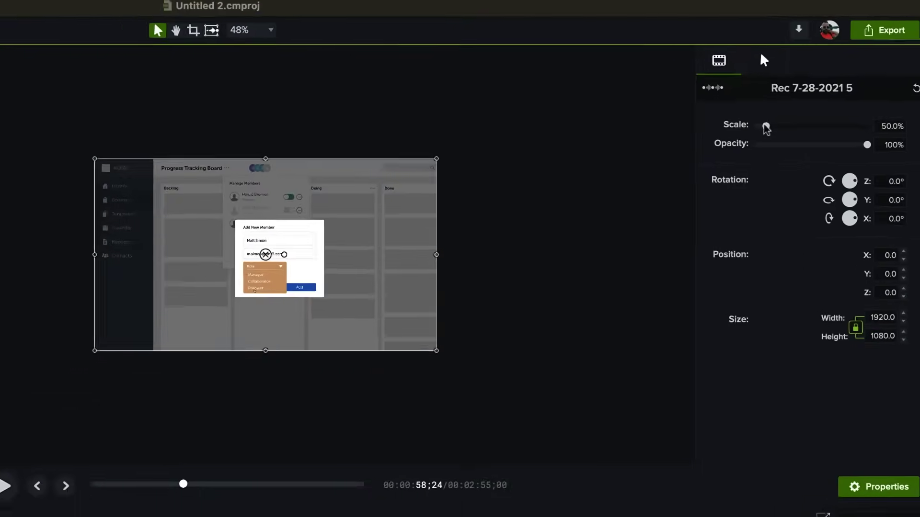
pyautogui.moveTo(833, 84); pyautogui.dragTo(839, 86)
pyautogui.moveTo(758, 136); pyautogui.dragTo(759, 138)
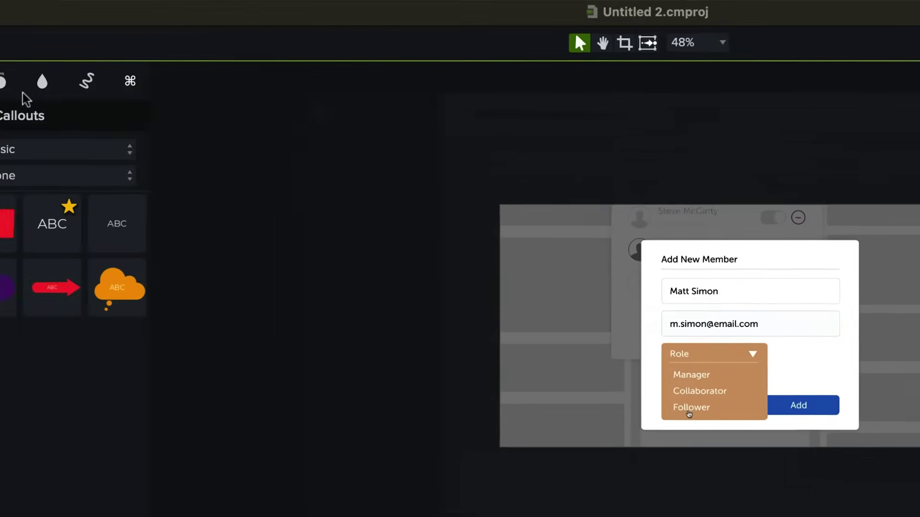
pyautogui.click(221, 98)
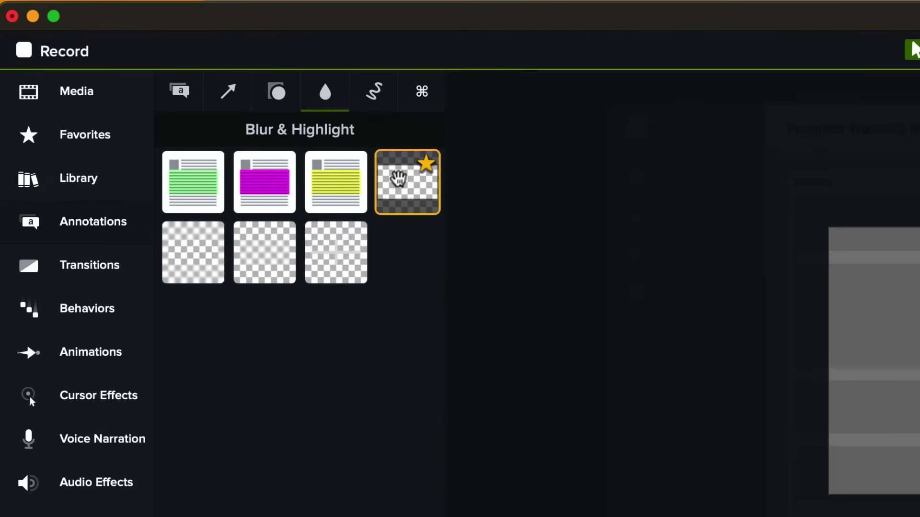
pyautogui.moveTo(398, 179); pyautogui.dragTo(510, 201)
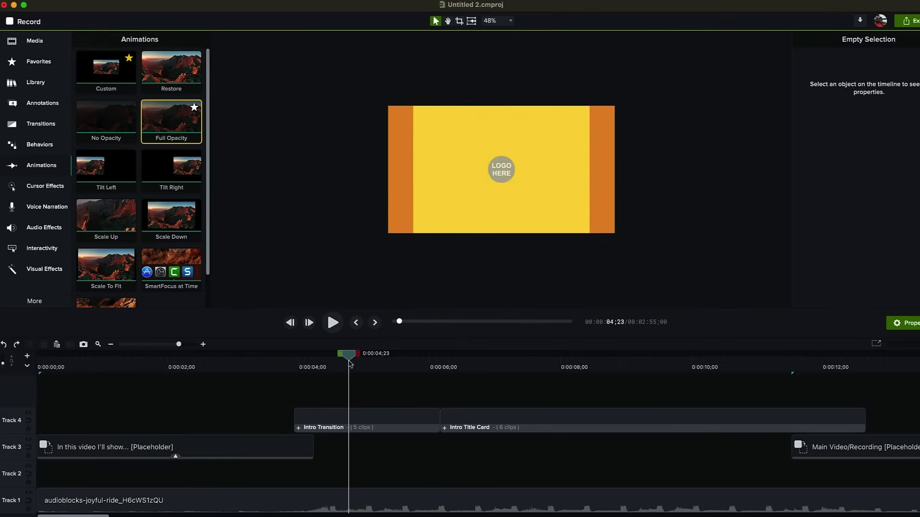
# Step: Give the Intro Transition the Default theme's green and orange colours
pyautogui.click(349, 421)
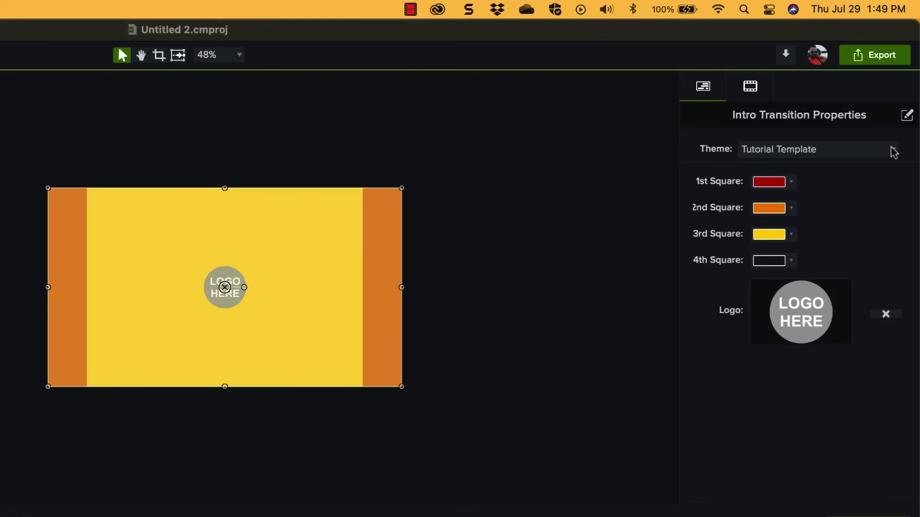
pyautogui.click(894, 152)
pyautogui.click(862, 186)
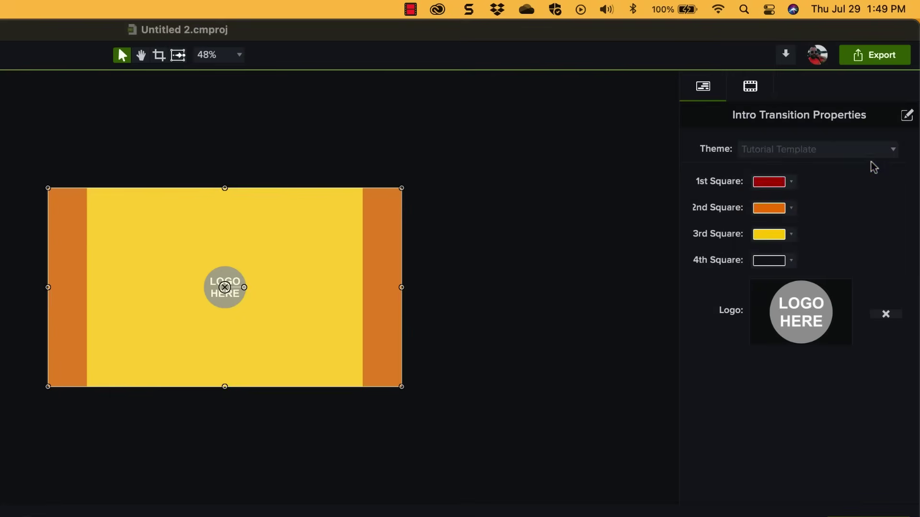
pyautogui.click(888, 150)
pyautogui.click(866, 166)
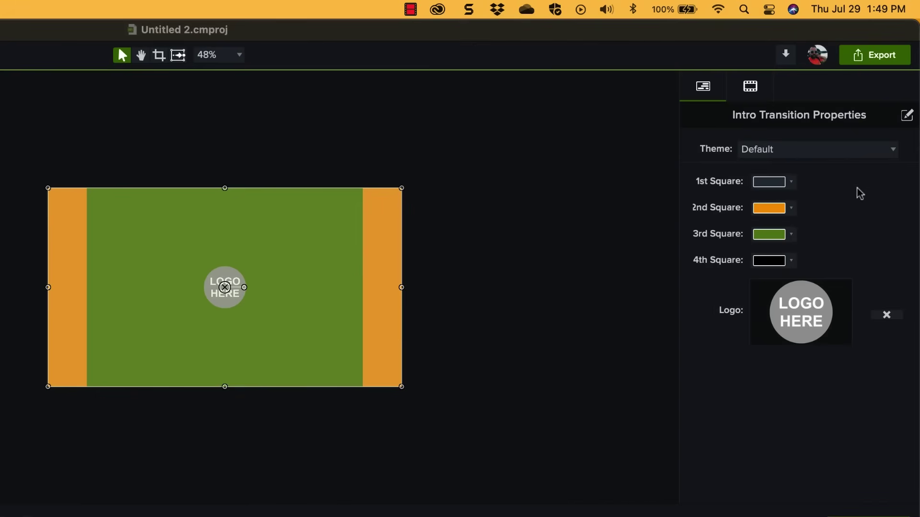
# Step: Replace the intro's LOGO HERE placeholder with the ProjectManagement LOGO globe image
pyautogui.click(886, 316)
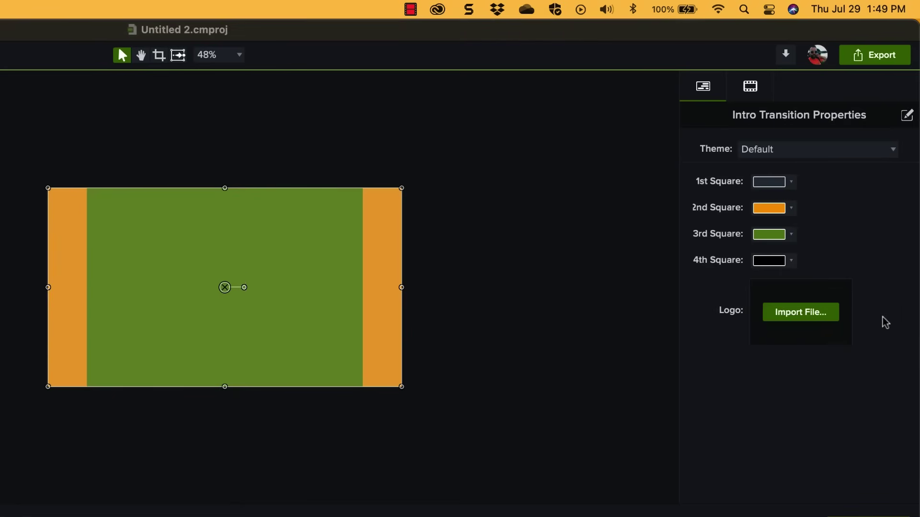
pyautogui.click(809, 317)
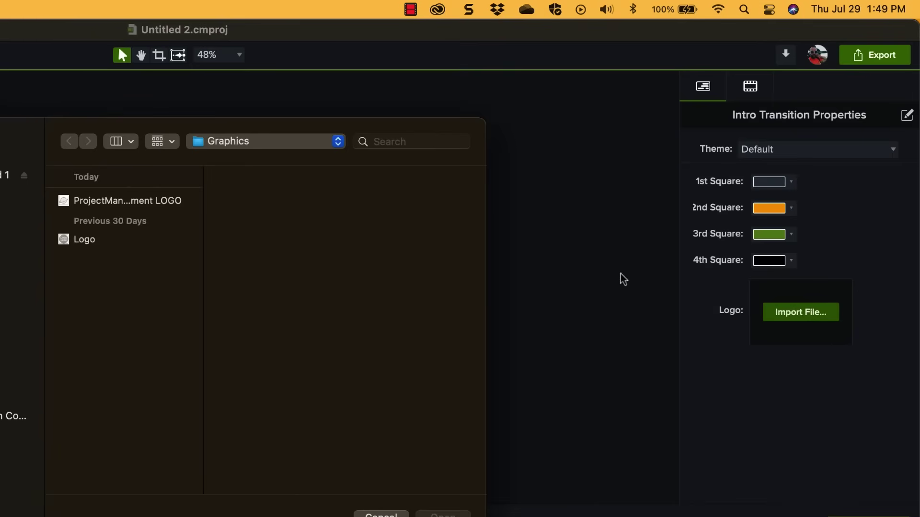
pyautogui.click(145, 203)
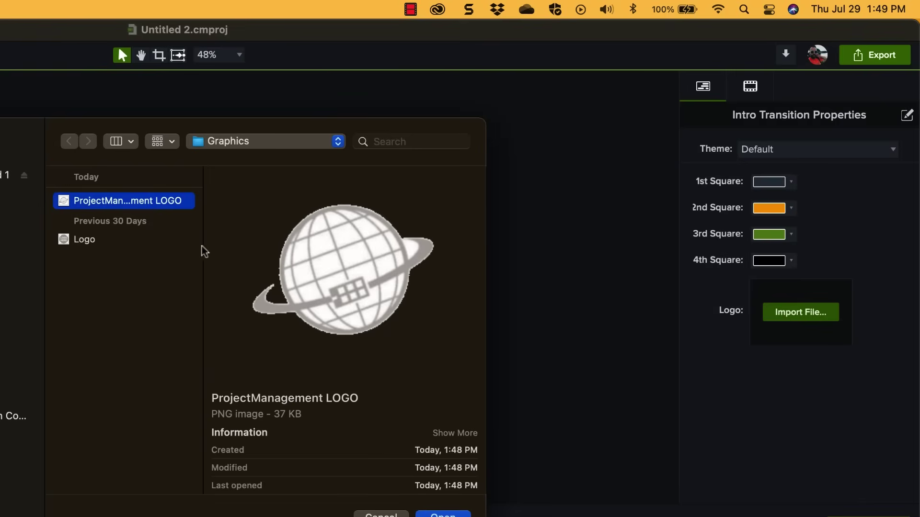
pyautogui.click(426, 509)
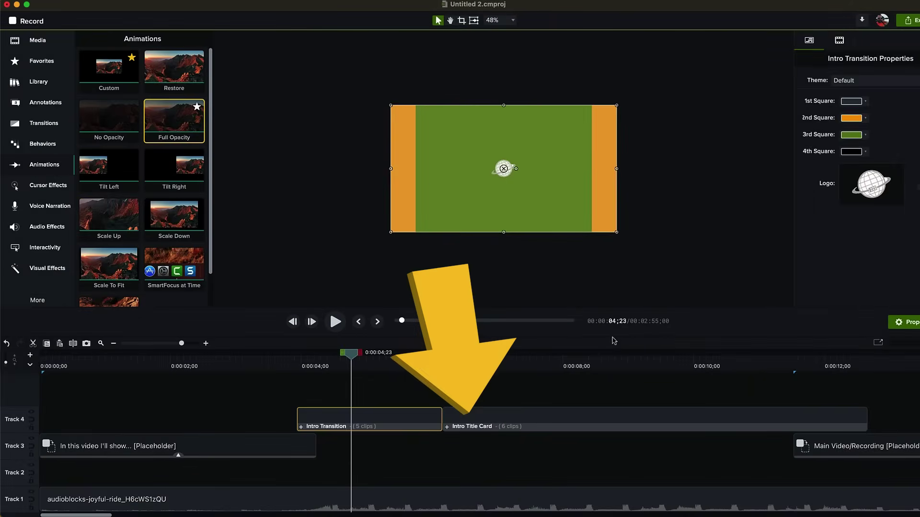
pyautogui.click(570, 364)
# Step: Apply the Default theme to the Intro Title Card and adjust its Name // Company colours
pyautogui.click(590, 419)
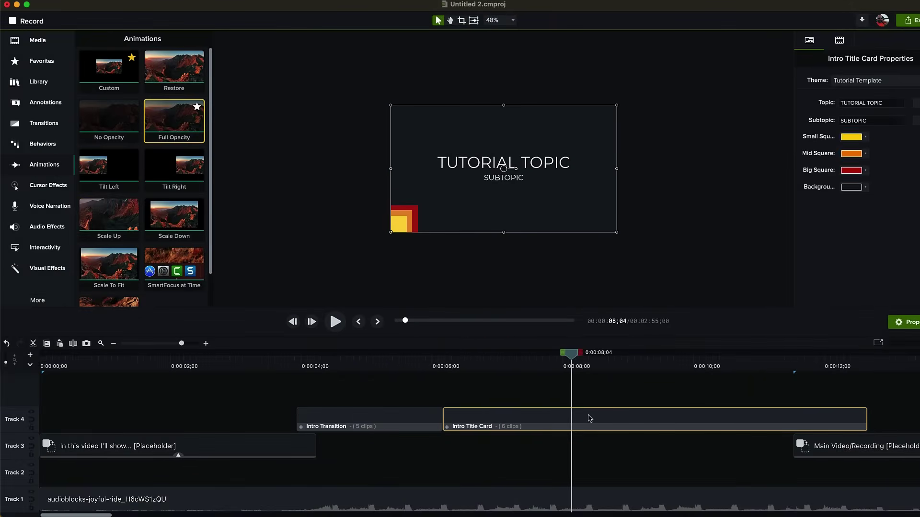
pyautogui.click(889, 82)
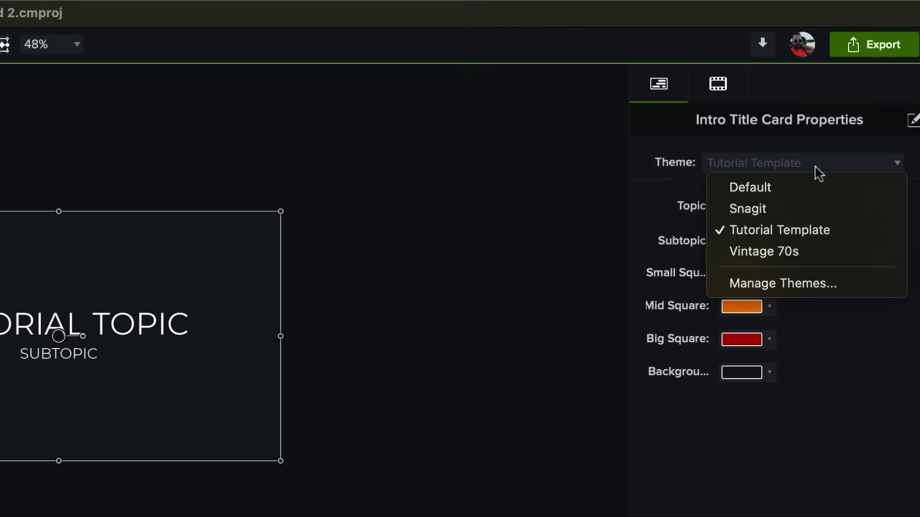
pyautogui.click(819, 190)
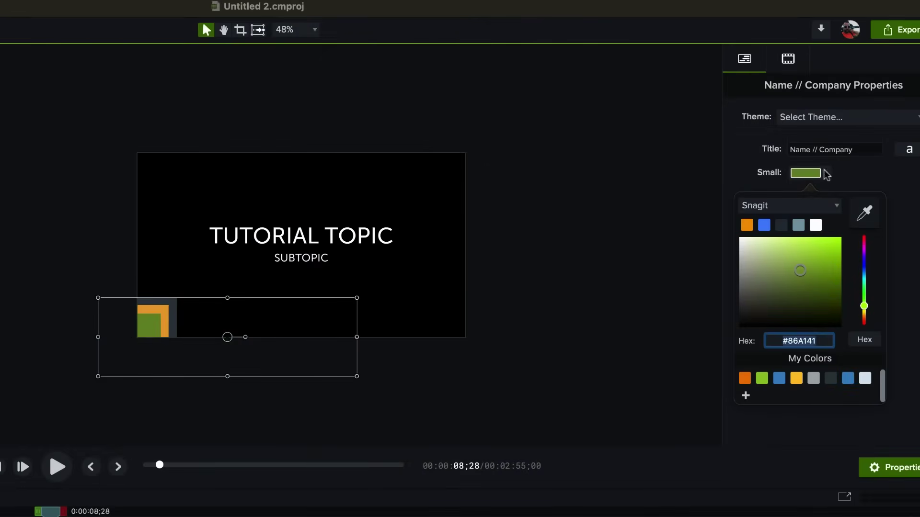
pyautogui.click(826, 172)
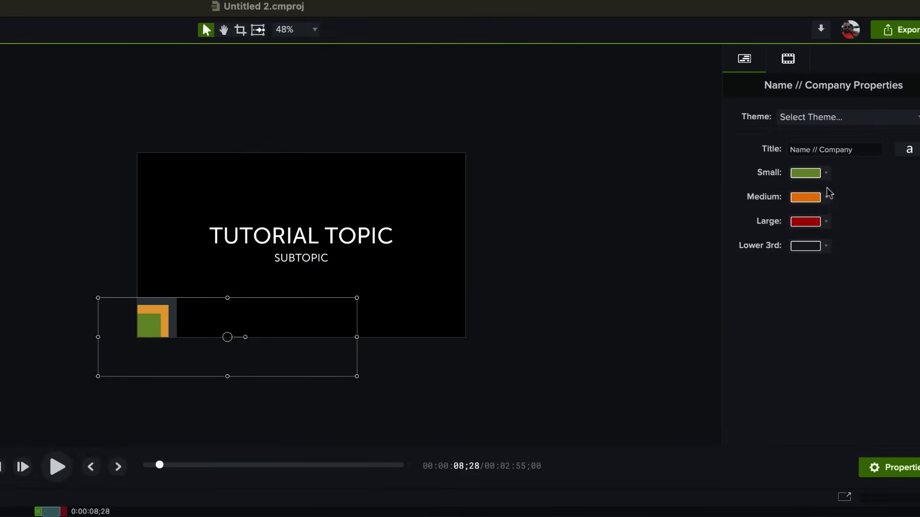
pyautogui.click(826, 197)
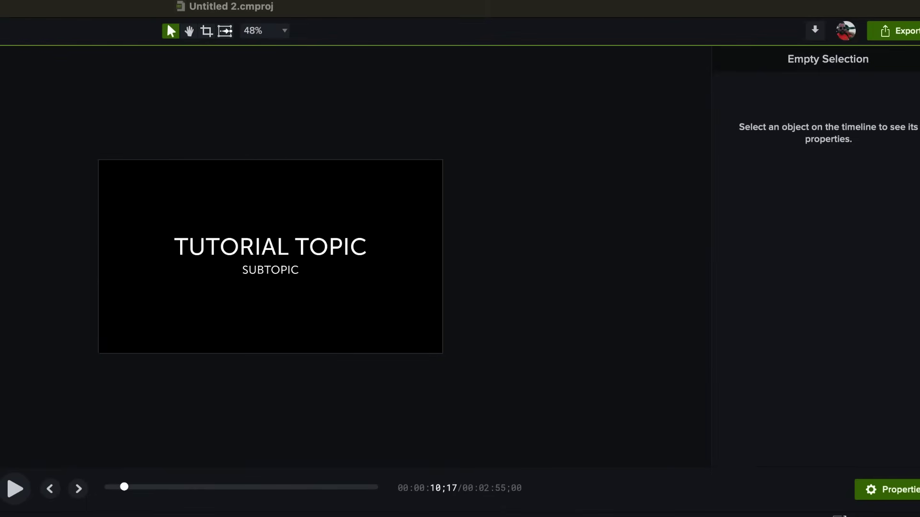
# Step: Retitle the card 'Add a follower' / 'To project management' and make the lower third 'Step 1: Add a Follower'
pyautogui.click(249, 259)
pyautogui.doubleClick(249, 248)
pyautogui.write('Add a follower')
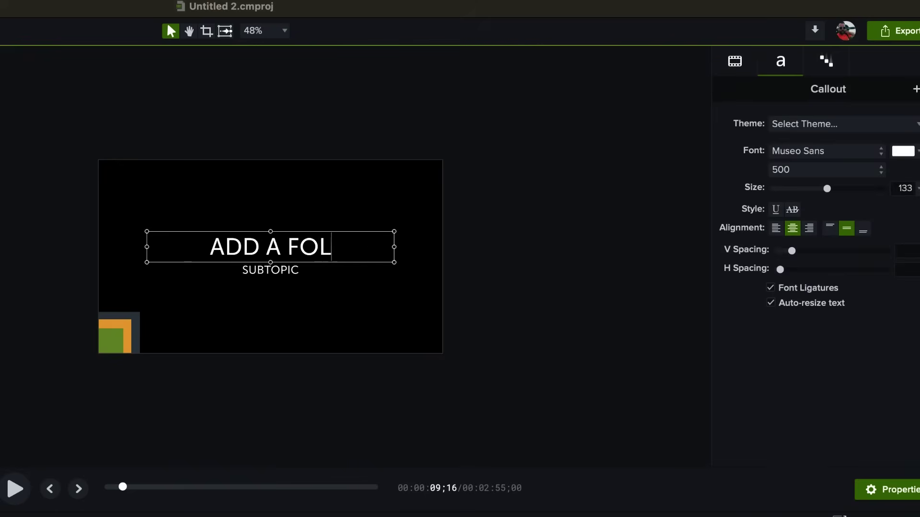
pyautogui.doubleClick(260, 272)
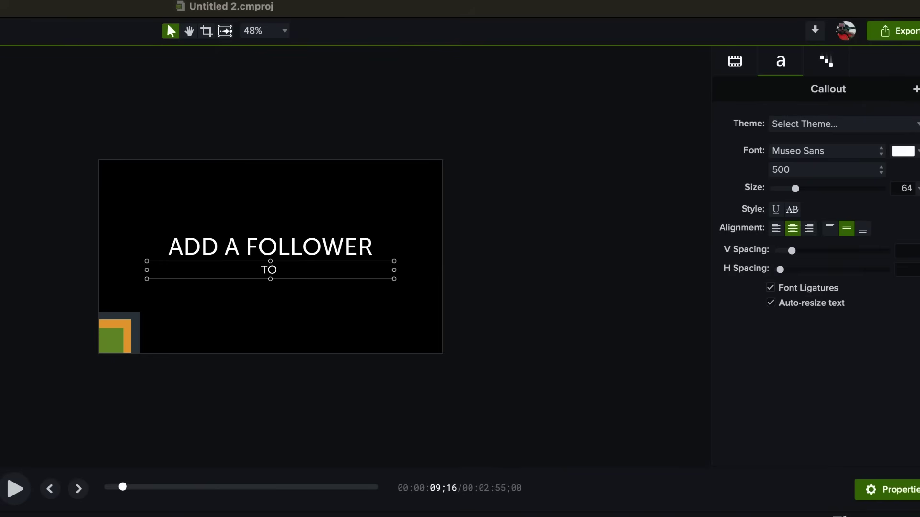
pyautogui.write('To project management')
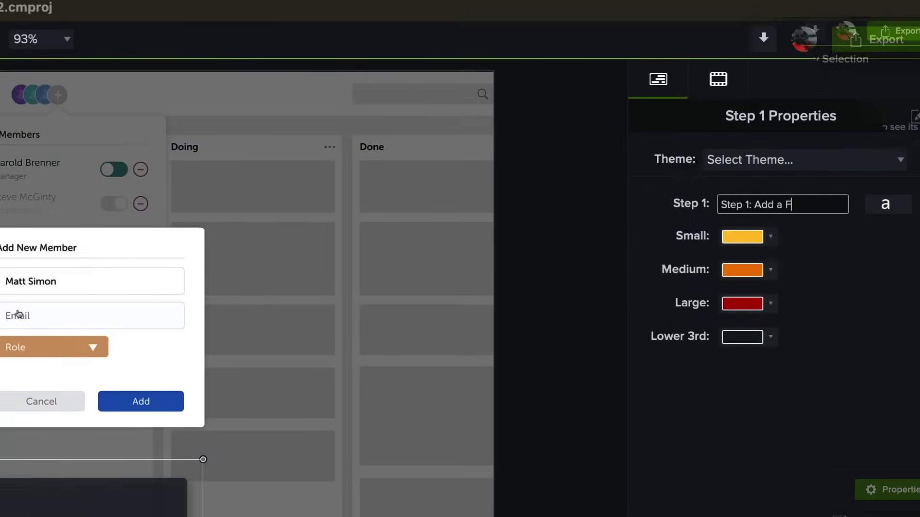
pyautogui.write('olloewr')
pyautogui.press('BackSpace')
pyautogui.press('BackSpace')
pyautogui.press('BackSpace')
pyautogui.write('wer')
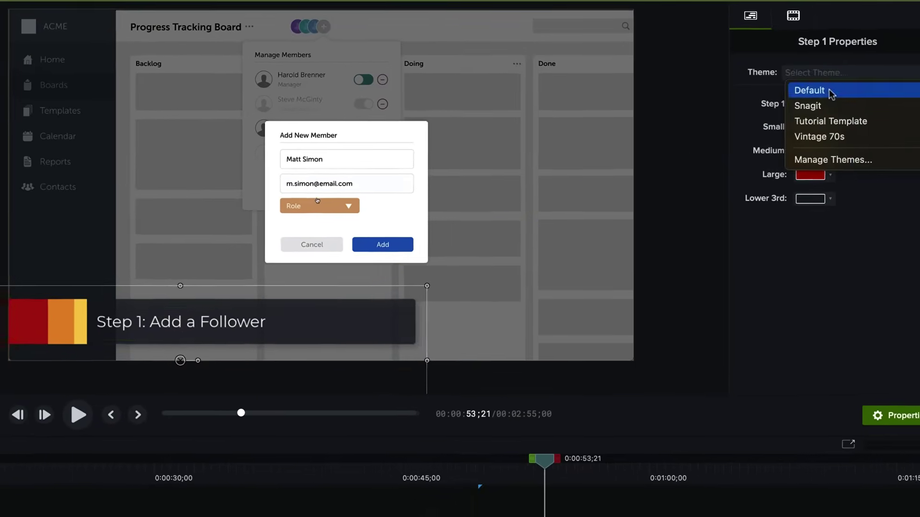
# Step: Give the Step 1 lower third the Default theme and show the export destinations list
pyautogui.click(814, 91)
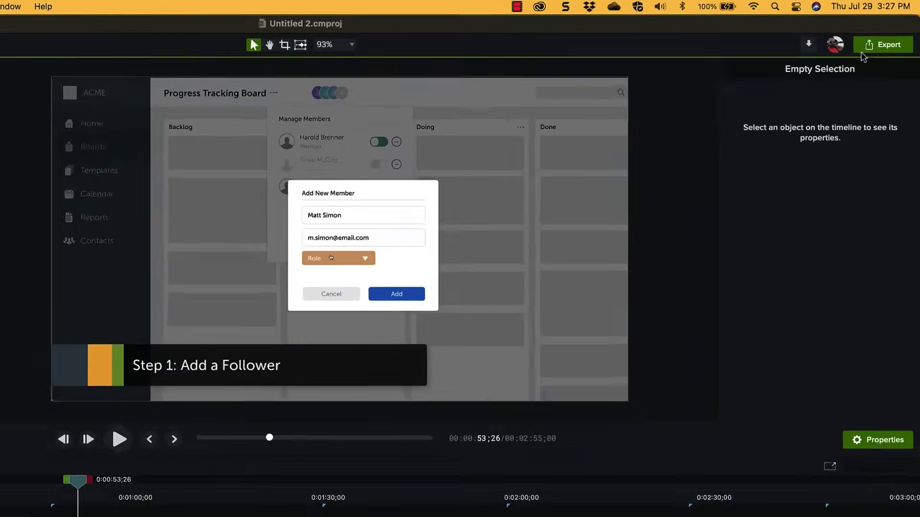
pyautogui.click(862, 50)
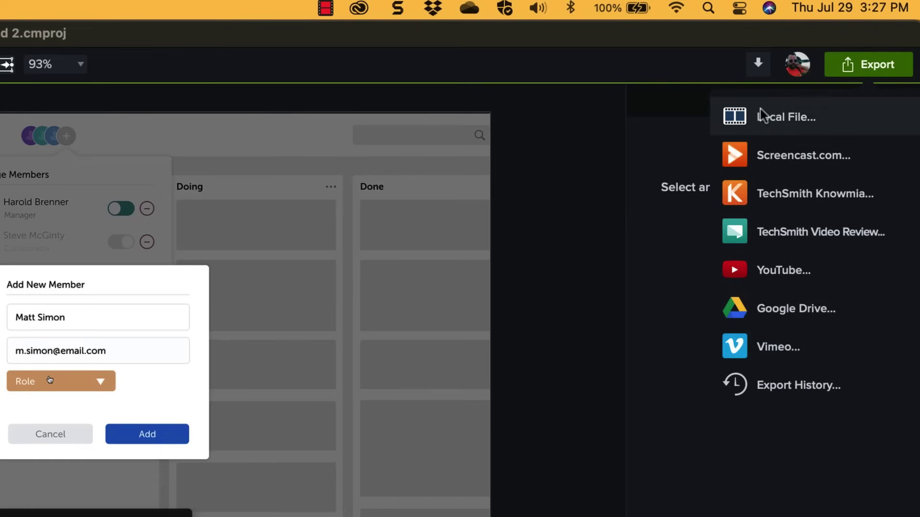
# Step: Dismiss the export list and begin Save As in 00 Projects, clearing the 'Untitled 2' name
pyautogui.press('Escape')
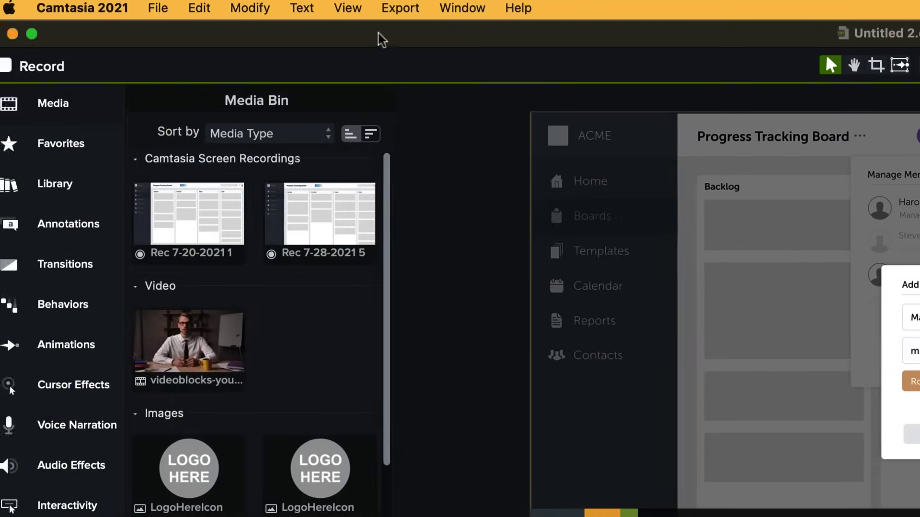
pyautogui.click(157, 8)
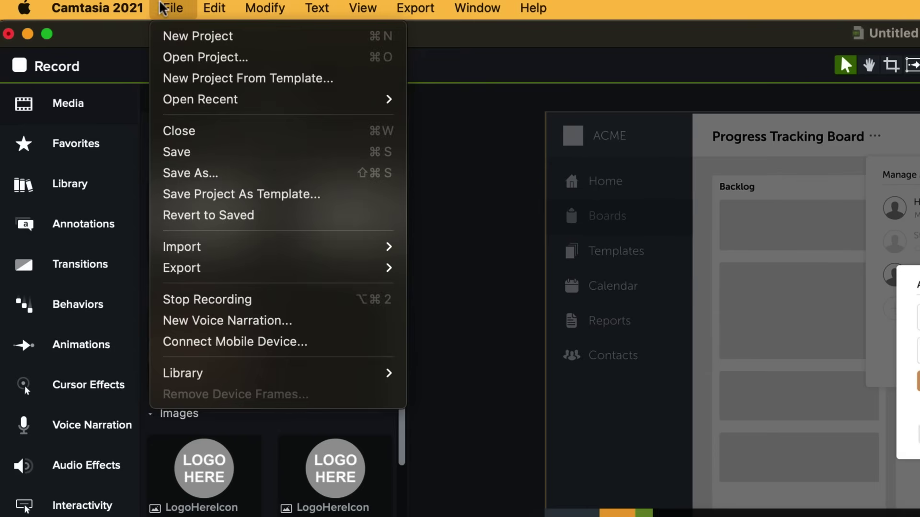
pyautogui.click(211, 173)
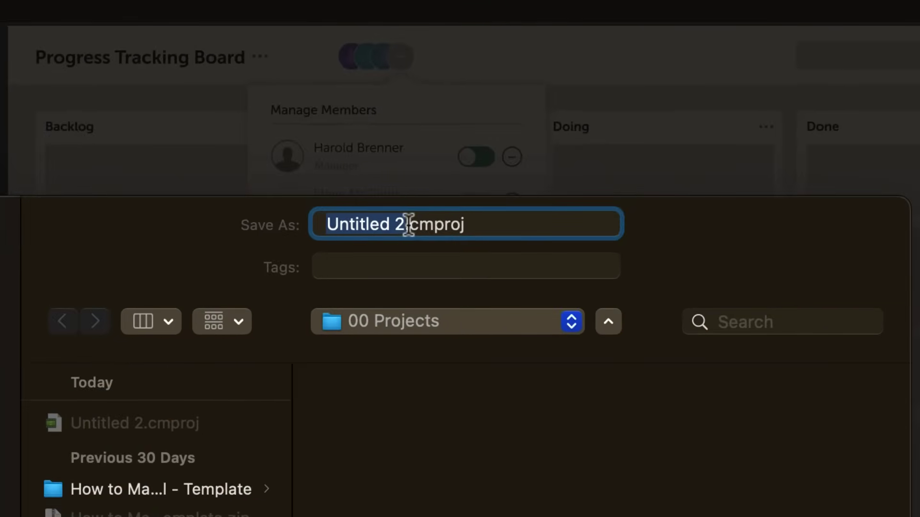
pyautogui.moveTo(408, 225); pyautogui.dragTo(309, 220)
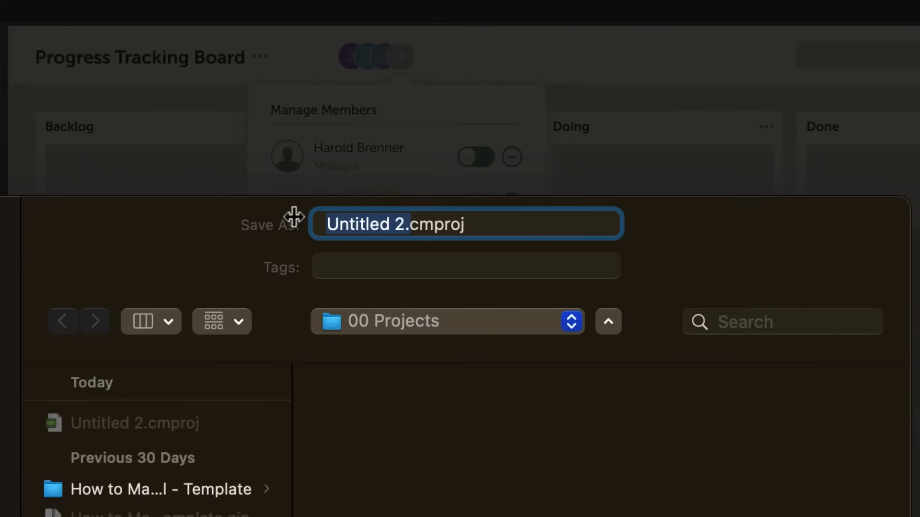
pyautogui.press('Delete')
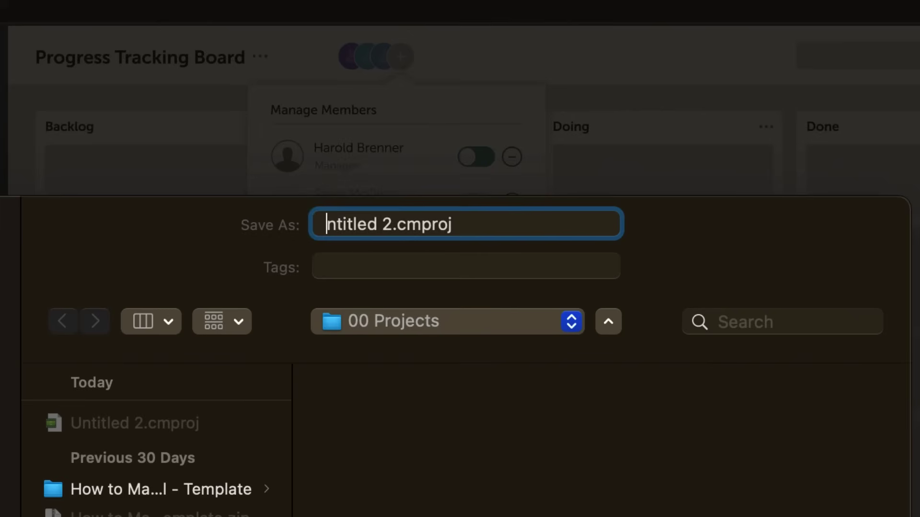